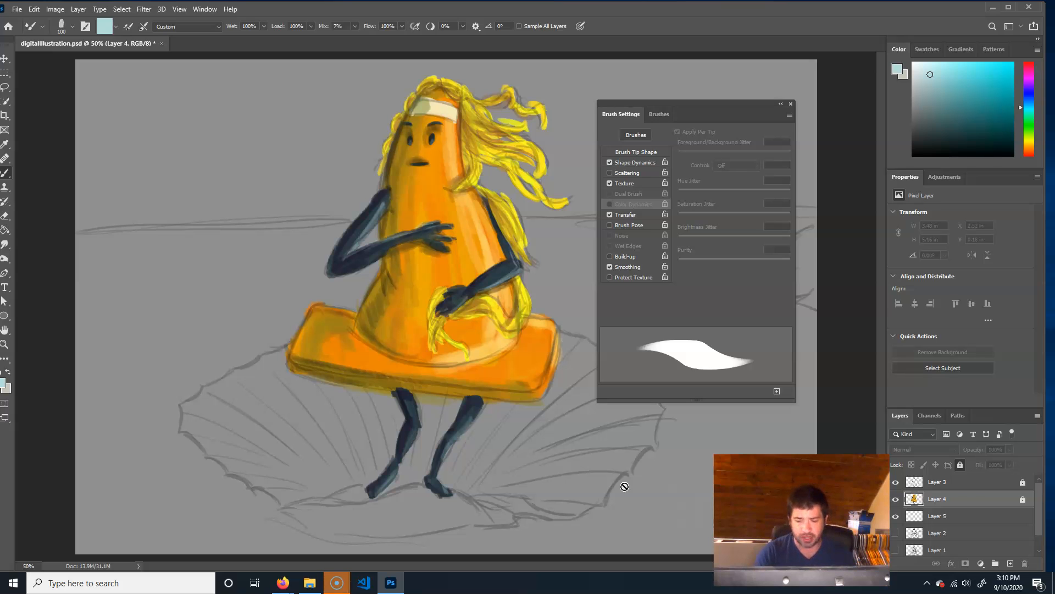
Select Layer 5 and activate the Mixer Brush Tool with the Very Wet, Heavy Mix preset
click(951, 516)
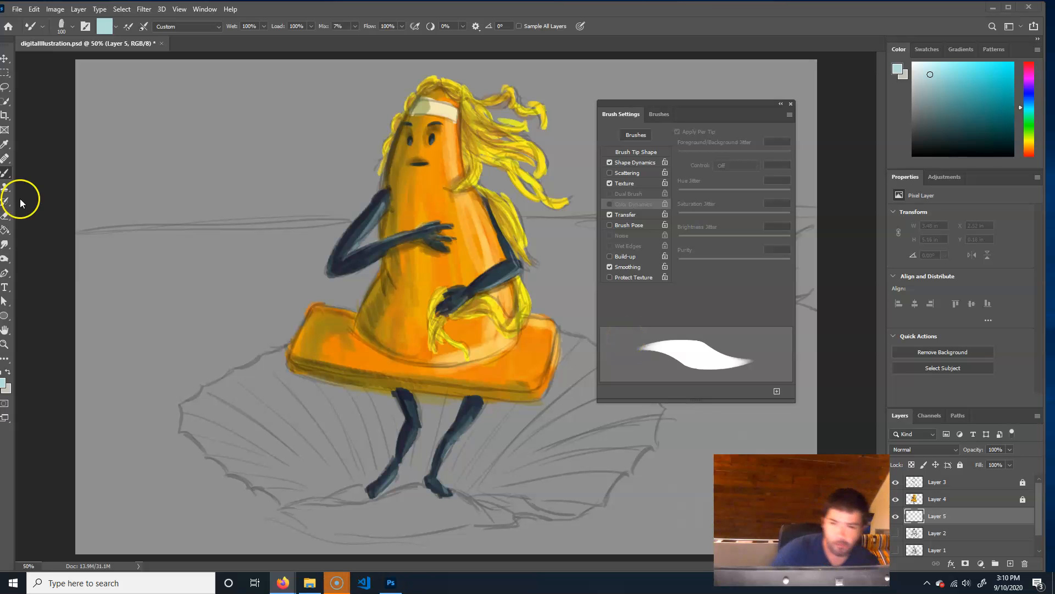
click(1009, 8)
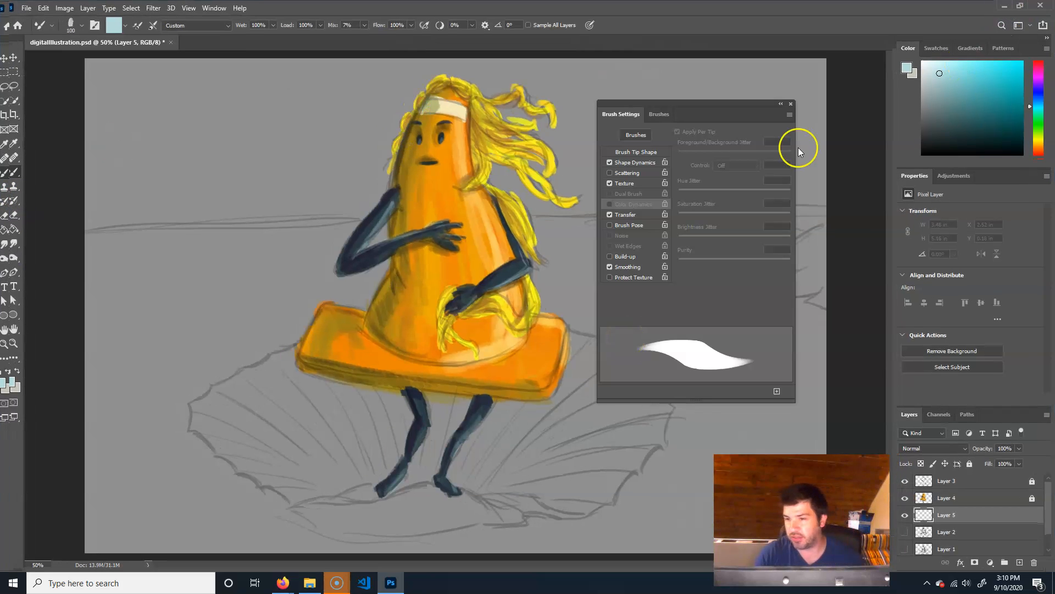
click(10, 173)
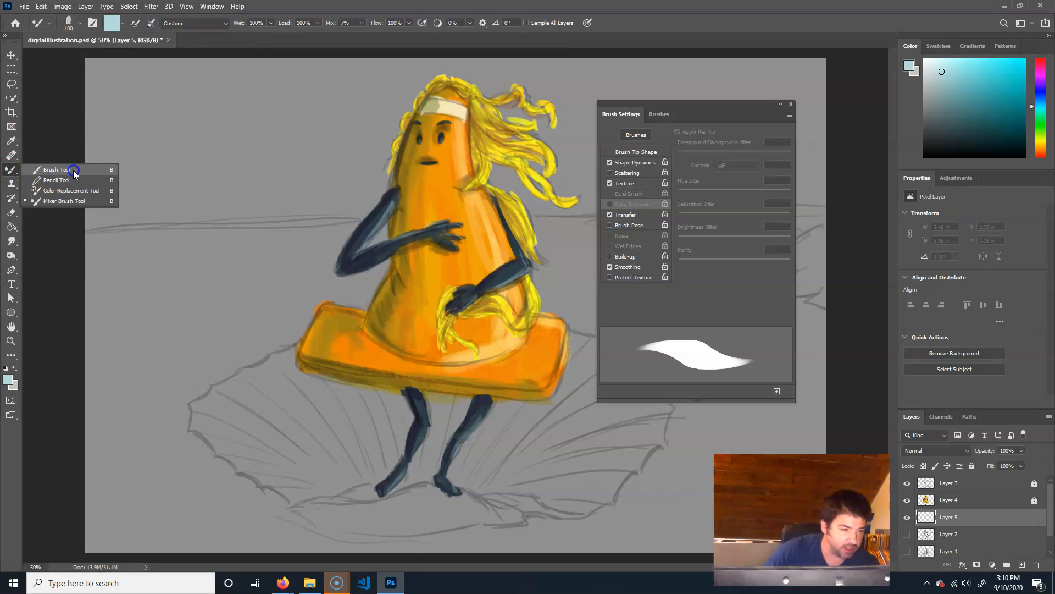
click(34, 201)
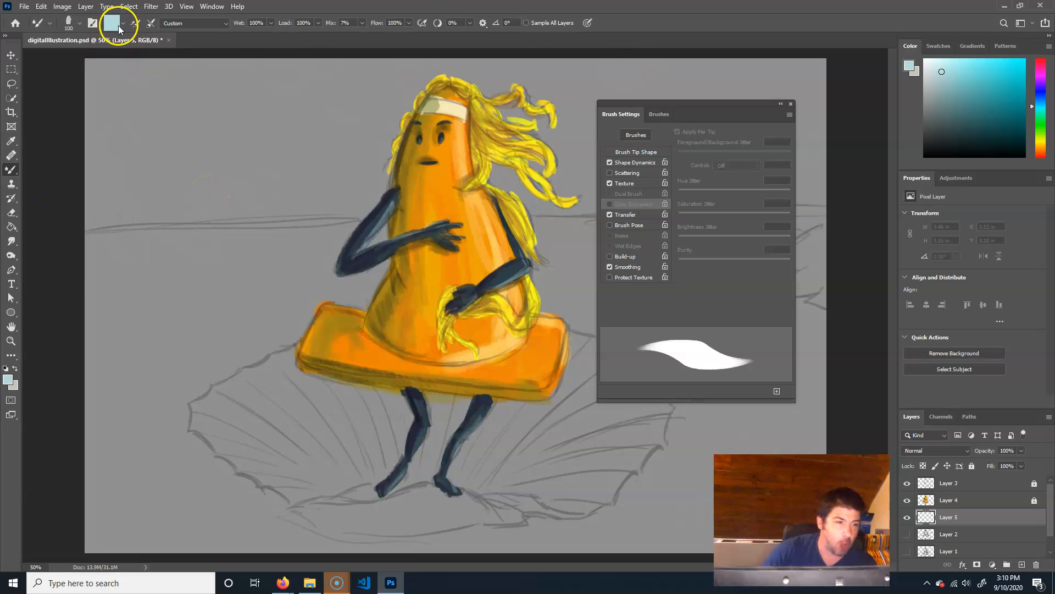
click(187, 24)
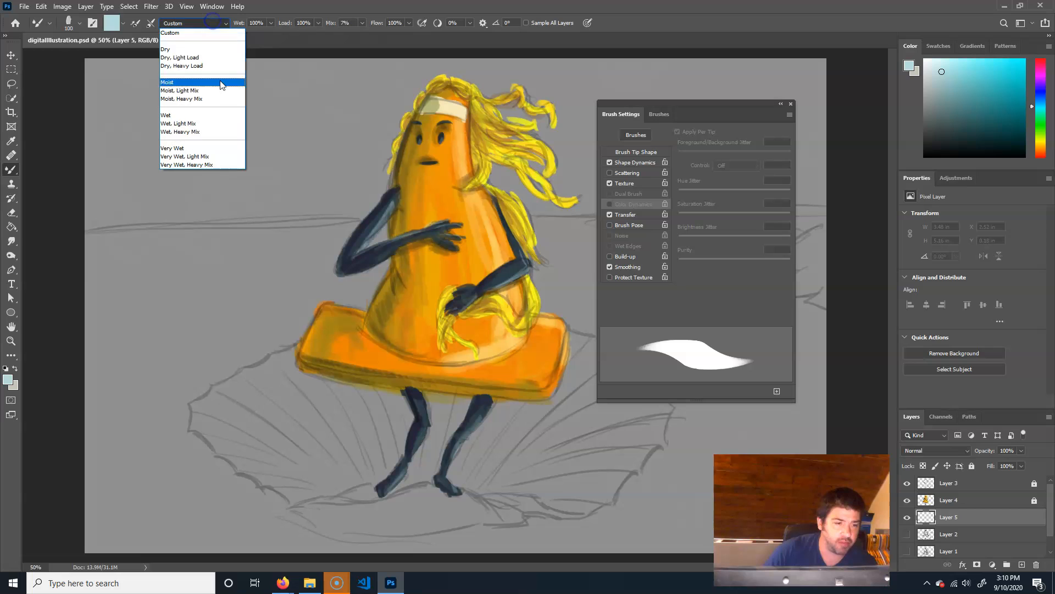
click(219, 164)
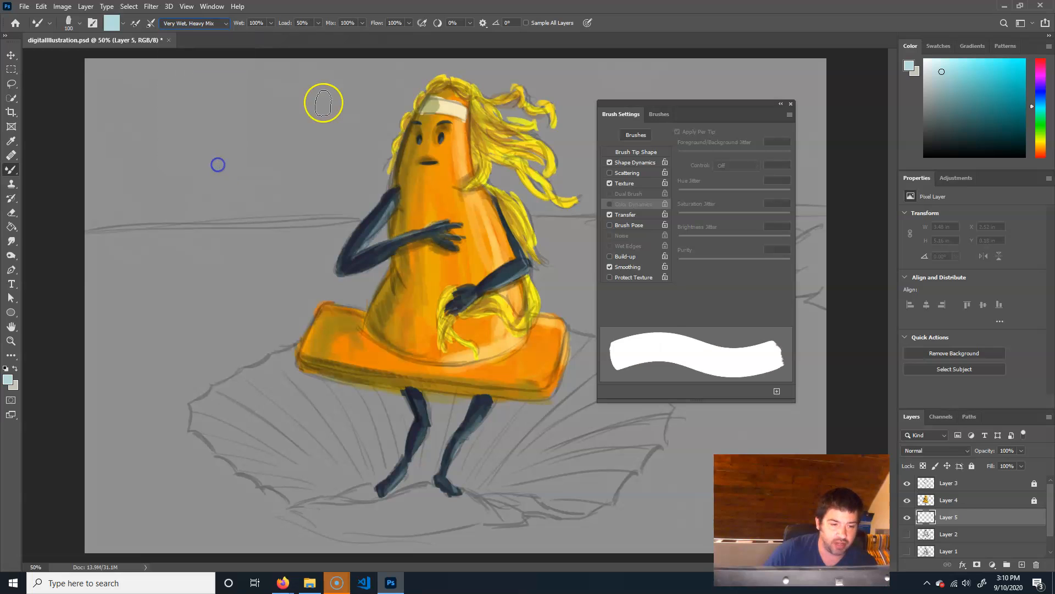
Choose a bright red and paint a looping zigzag stroke beside the cone character, down to the shell sketch
click(1038, 59)
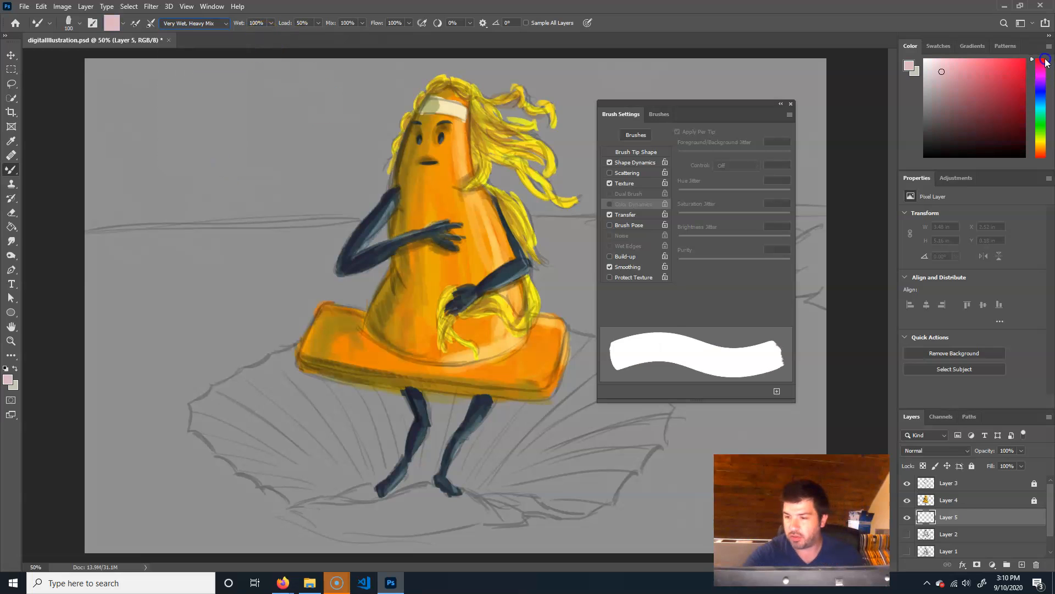
click(1024, 60)
mouse_move(199, 131)
mouse_down()
mouse_move(115, 212)
mouse_move(129, 263)
mouse_move(214, 275)
mouse_move(229, 416)
mouse_up()
Switch to the regular Brush Tool and choose a bright green as the painting colour
drag(11, 169, 43, 170)
click(43, 171)
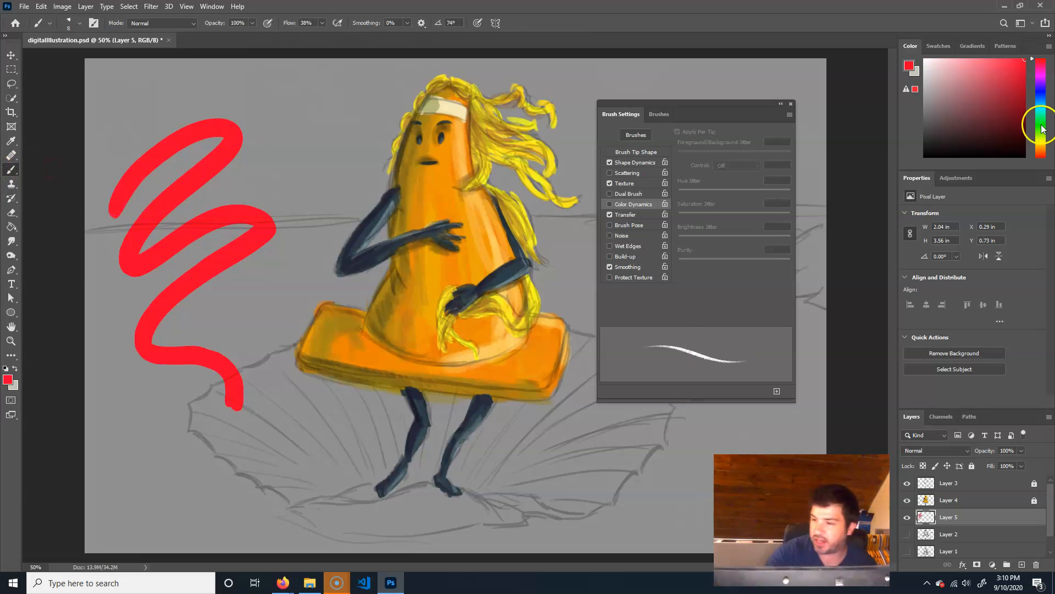
click(1041, 125)
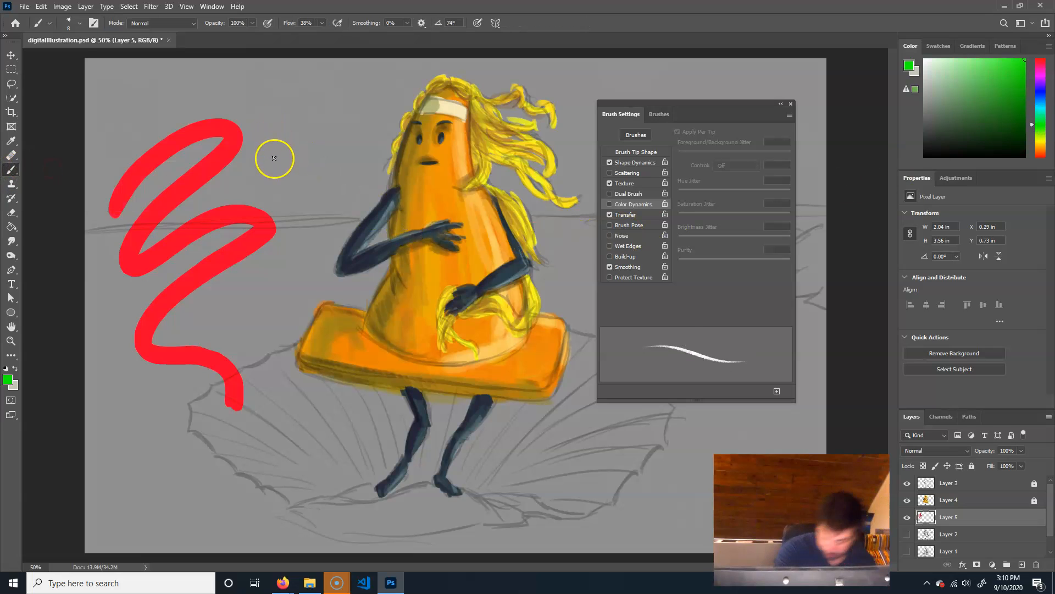
Enlarge the brush, paint a textured green test stroke across the upper part of the red scribble, and undo it
key(bracketright)
key(bracketright)
key(bracketright)
key(bracketright)
key(bracketright)
key(bracketright)
key(bracketright)
key(bracketright)
key(bracketright)
key(bracketright)
key(bracketright)
key(bracketright)
key(bracketright)
key(bracketright)
key(bracketright)
mouse_move(272, 106)
mouse_down()
mouse_move(165, 176)
mouse_move(116, 243)
mouse_up()
key(bracketleft)
key(bracketleft)
key(bracketleft)
key(bracketleft)
key(bracketleft)
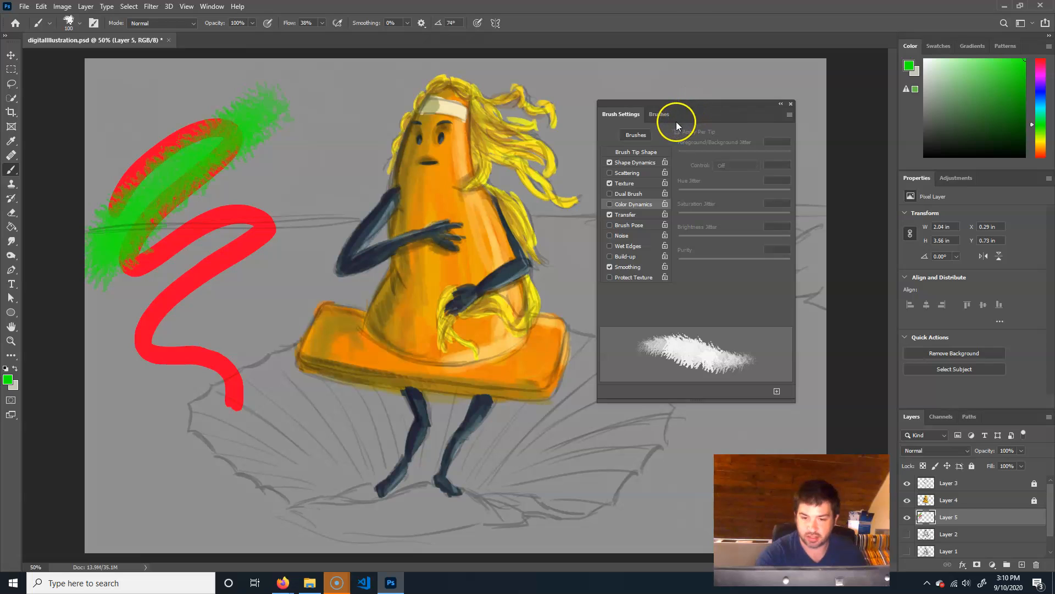
key(ctrl+z)
Choose the Hard Round brush, paint a green zigzag over the red scribble, and undo it
click(660, 114)
click(753, 200)
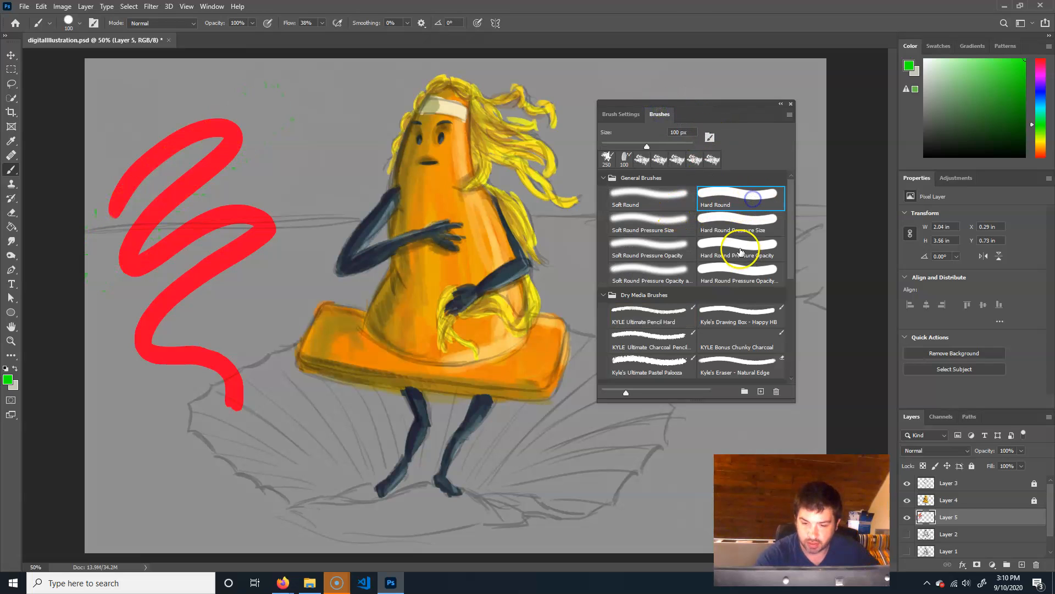
mouse_move(287, 104)
mouse_down()
mouse_move(222, 154)
mouse_move(142, 250)
mouse_move(103, 340)
mouse_move(272, 225)
mouse_move(346, 215)
mouse_up()
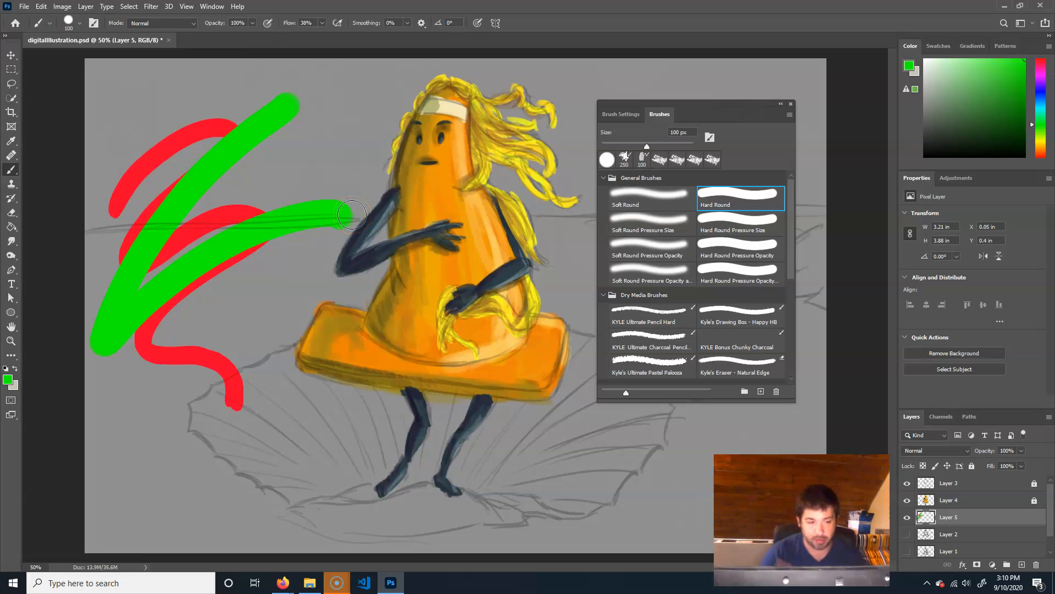
key(ctrl+z)
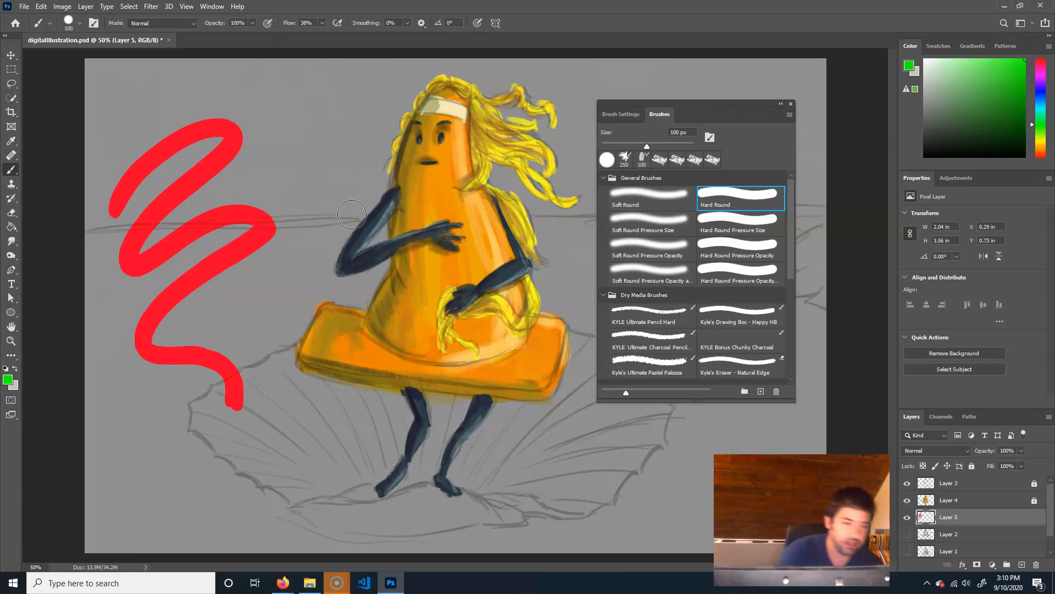
Switch to the Mixer Brush Tool and paint green strokes across the red scribble and around the cone character, blending the two colours
mouse_move(12, 169)
mouse_down()
mouse_move(50, 170)
mouse_move(76, 201)
mouse_up()
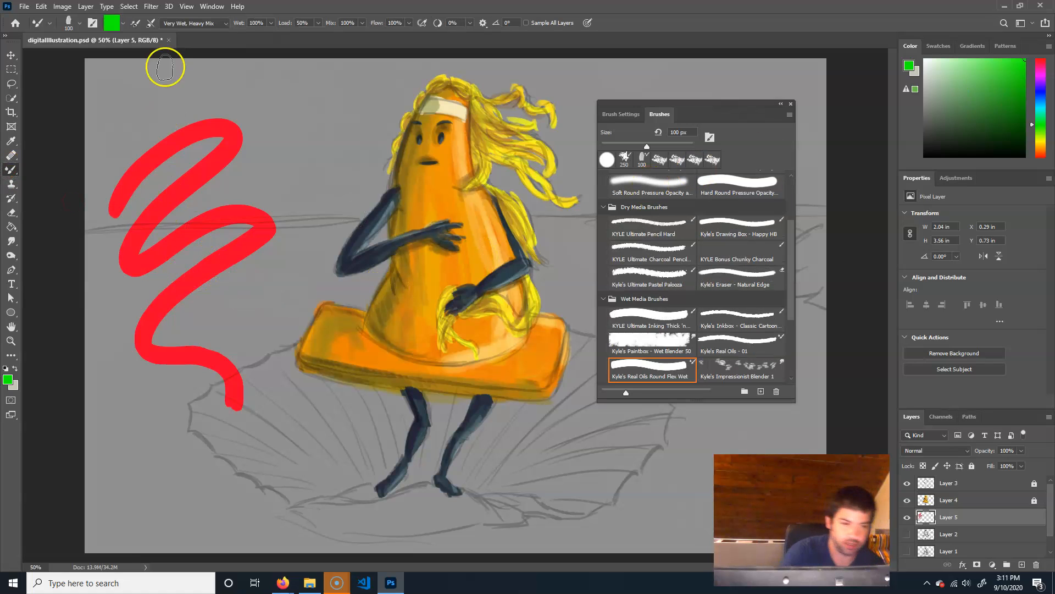
mouse_move(217, 81)
mouse_down()
mouse_move(153, 223)
mouse_move(143, 286)
mouse_move(324, 221)
mouse_move(184, 321)
mouse_move(157, 512)
mouse_up()
mouse_move(173, 393)
mouse_down()
mouse_move(145, 484)
mouse_move(268, 303)
mouse_up()
mouse_move(229, 369)
mouse_down()
mouse_move(208, 440)
mouse_move(209, 494)
mouse_move(237, 525)
mouse_up()
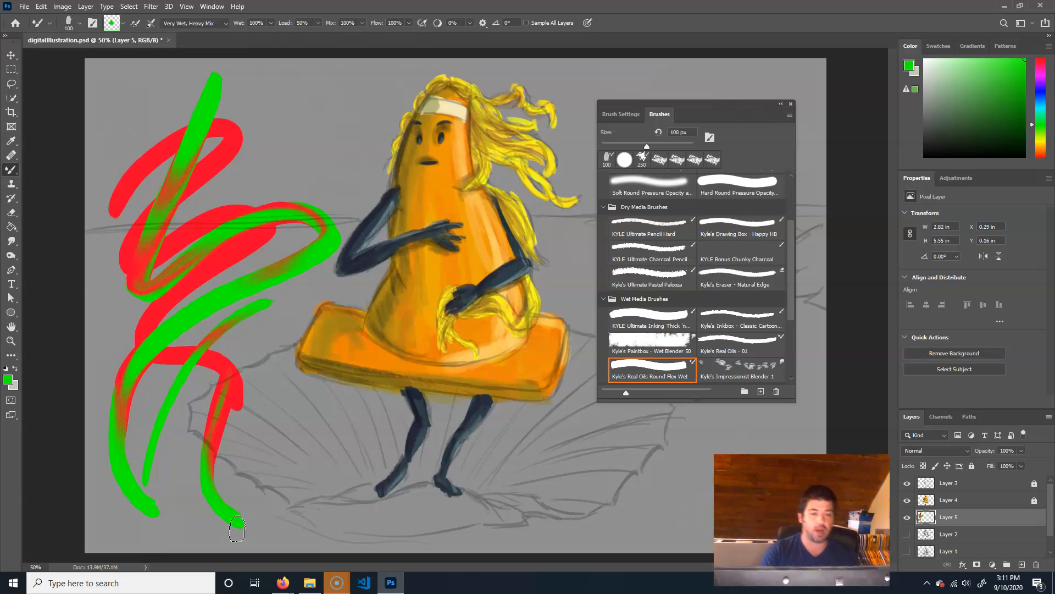
mouse_move(249, 161)
mouse_down()
mouse_move(336, 99)
mouse_move(423, 88)
mouse_up()
mouse_move(391, 148)
mouse_down()
mouse_move(164, 286)
mouse_move(219, 406)
mouse_move(341, 478)
mouse_move(513, 488)
mouse_move(632, 463)
mouse_move(752, 406)
mouse_up()
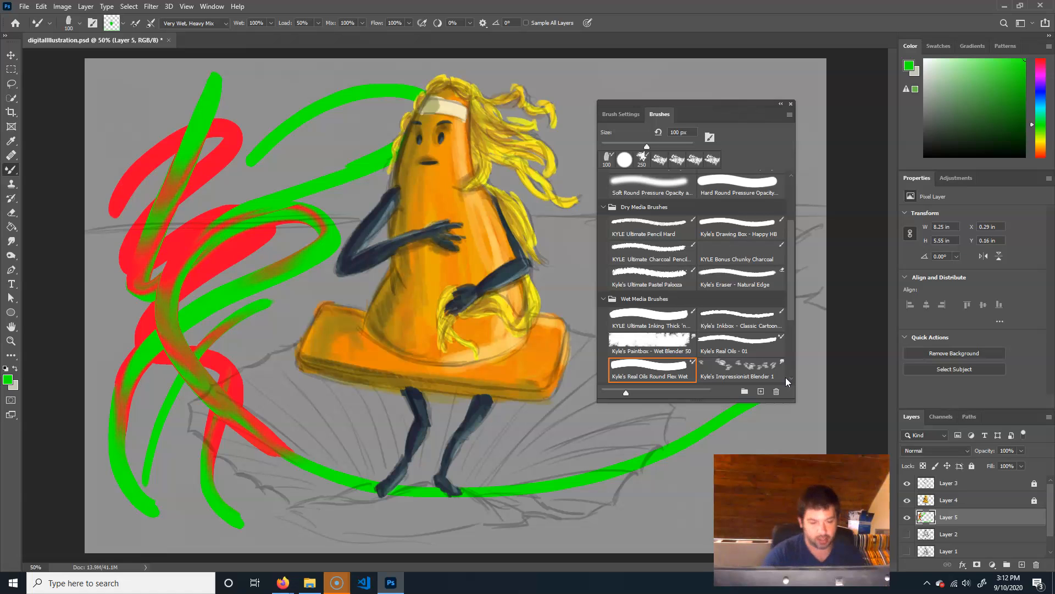
mouse_move(219, 364)
mouse_down()
mouse_move(245, 324)
mouse_move(247, 354)
mouse_move(269, 370)
mouse_move(265, 402)
mouse_move(316, 381)
mouse_up()
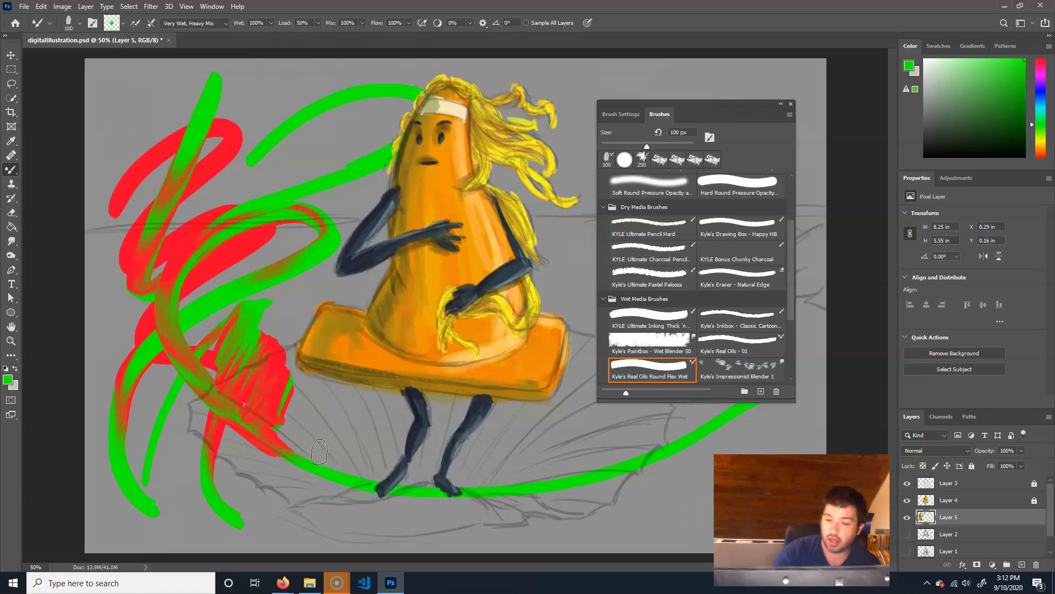
Select the Hard Round Pressure Size brush preset and display its brush settings
scroll(786, 258, down, 3)
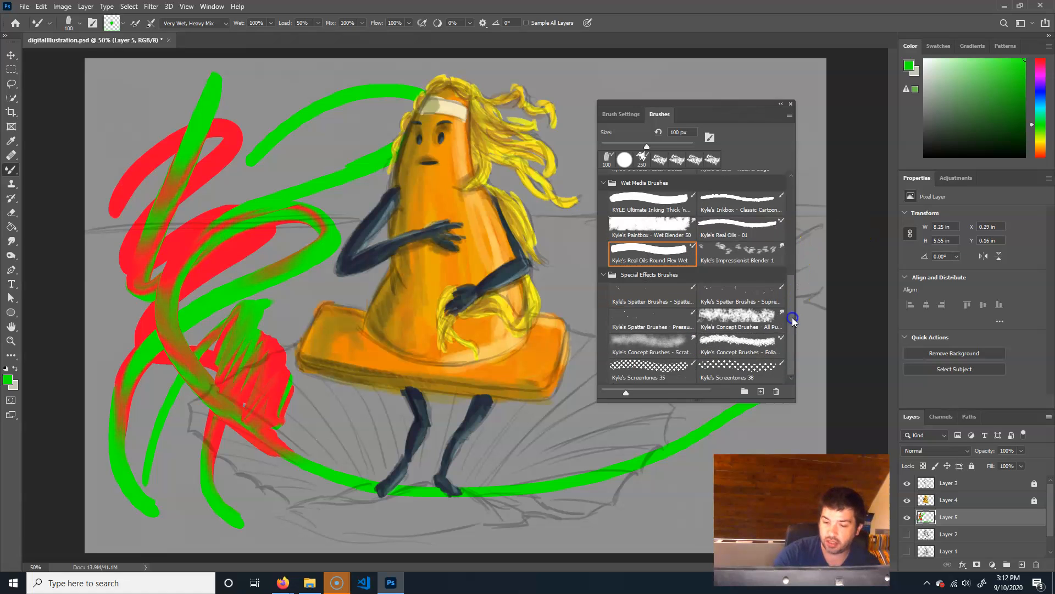
scroll(792, 320, up, 4)
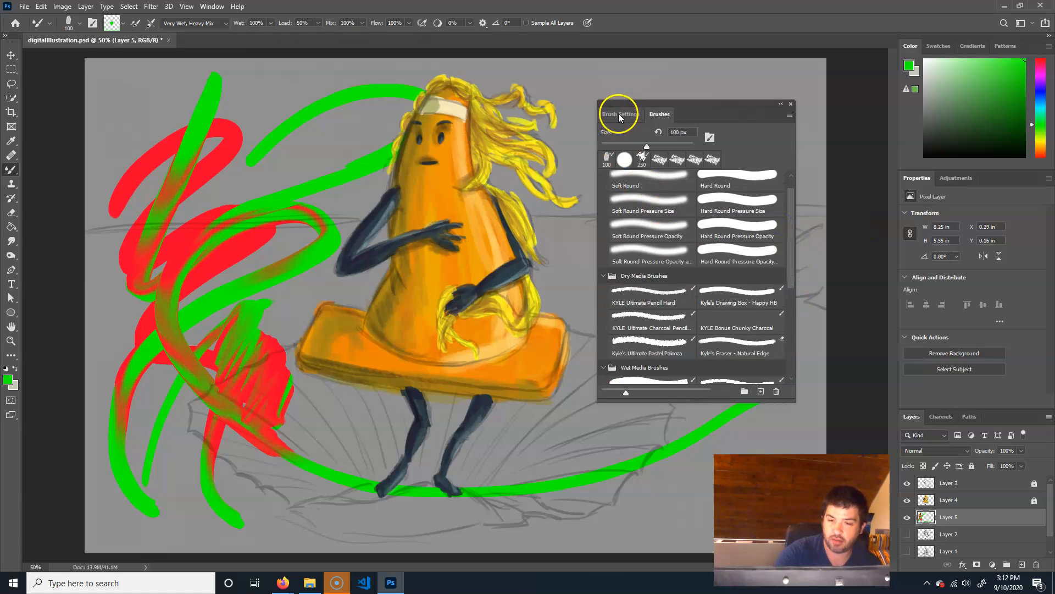
click(747, 202)
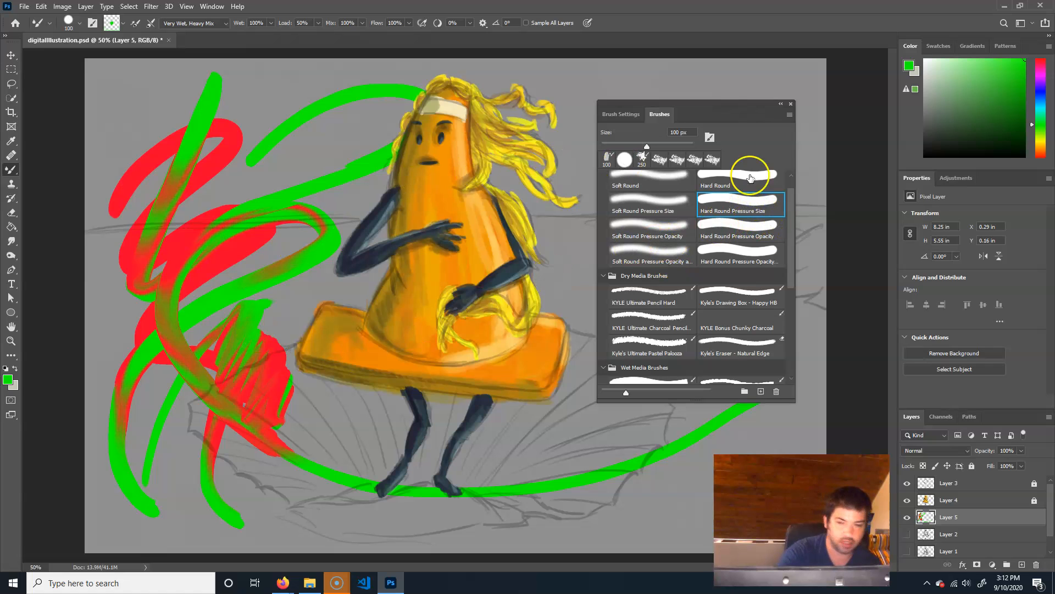
click(621, 113)
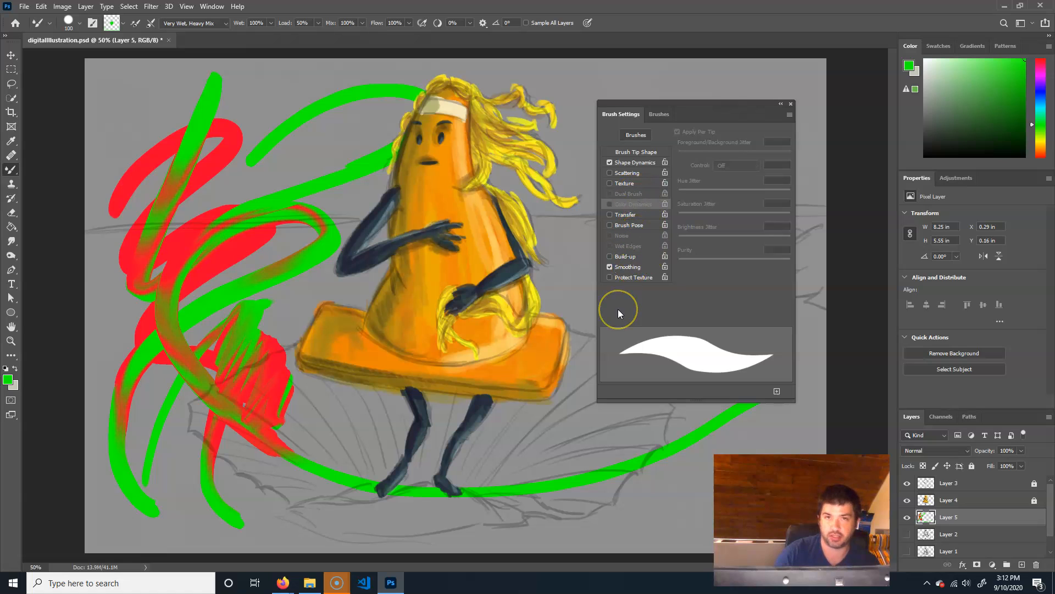
Choose the Kyle's Real Oils Round Flex Wet brush from the Wet Media Brushes and enlarge it to 175 px
click(659, 114)
drag(790, 271, 796, 306)
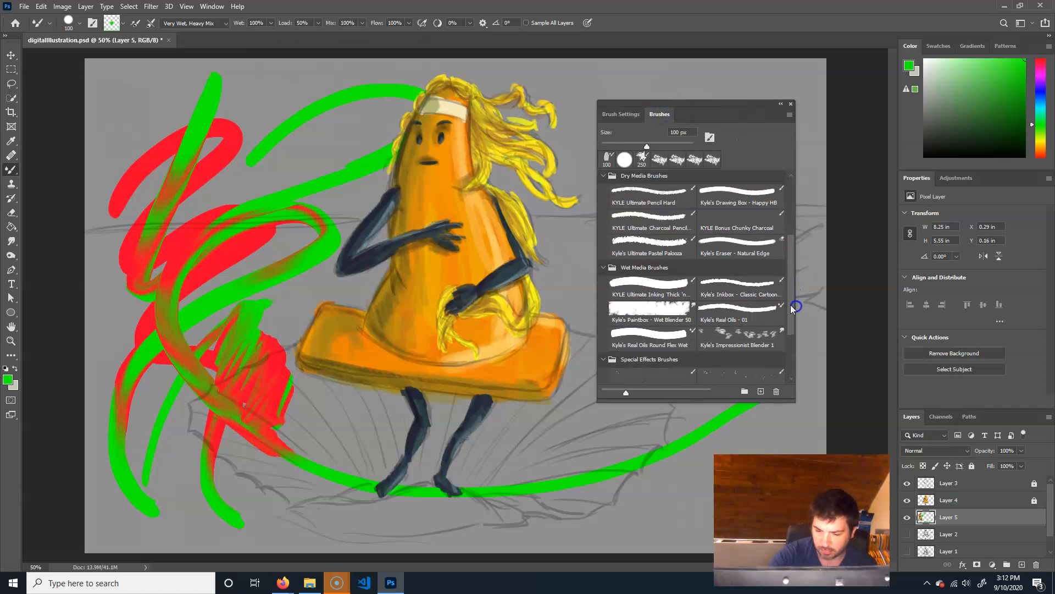
click(666, 338)
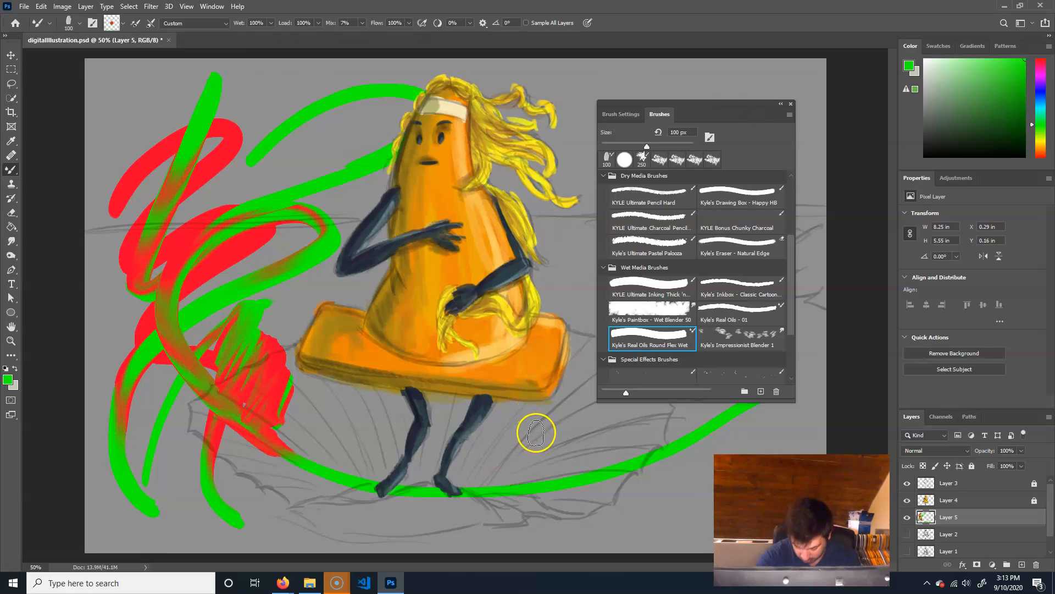
key(bracketright)
key(bracketright)
key(bracketright)
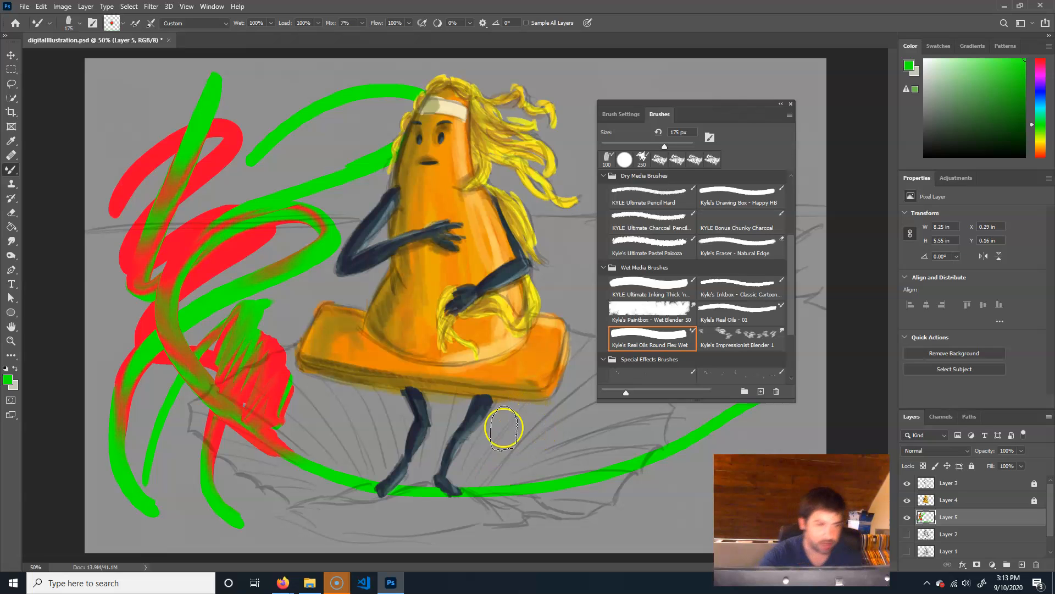
Load the mixer brush with green and paint thick strokes over the middle of the red and green scribble
click(113, 25)
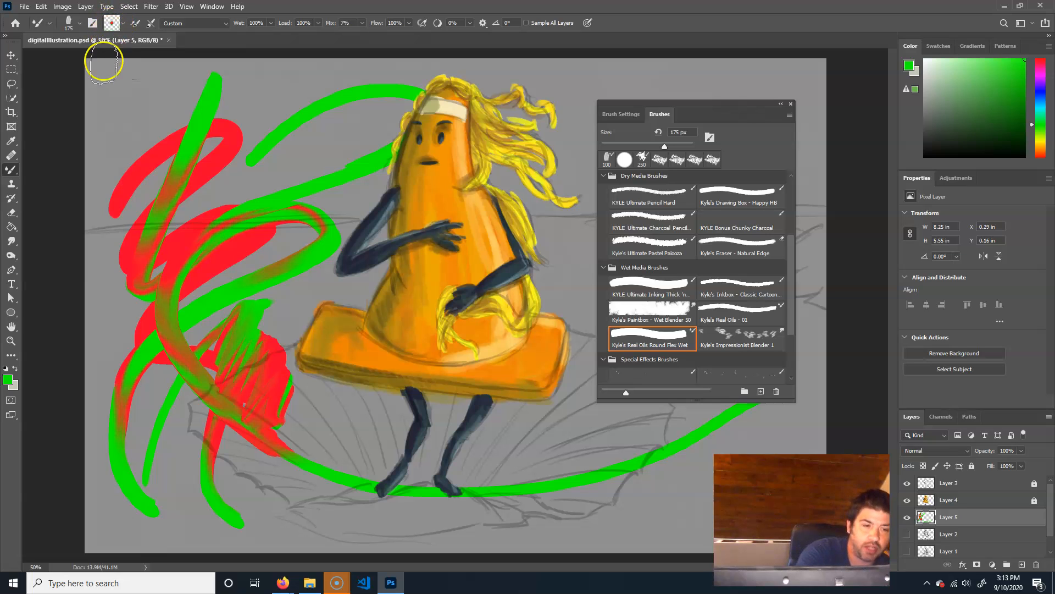
drag(155, 325, 115, 310)
mouse_move(115, 311)
mouse_down()
mouse_move(192, 335)
mouse_move(282, 299)
mouse_up()
mouse_move(125, 207)
mouse_down()
mouse_move(247, 357)
mouse_move(255, 290)
mouse_up()
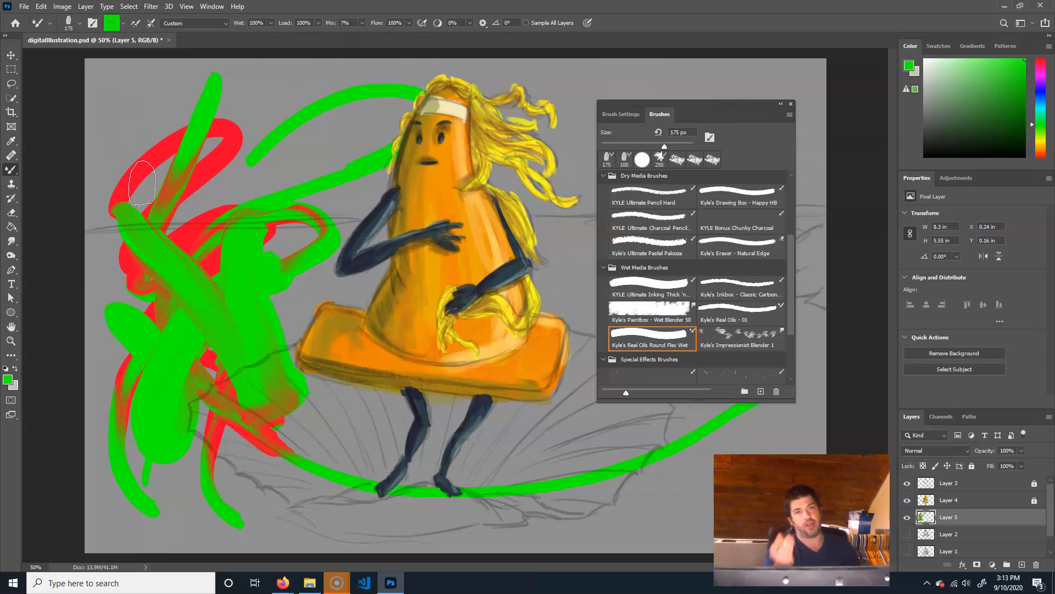
Clean the mixer brush, smear the wet red and green paint through the scribble, and add strokes beneath the character's feet
click(122, 24)
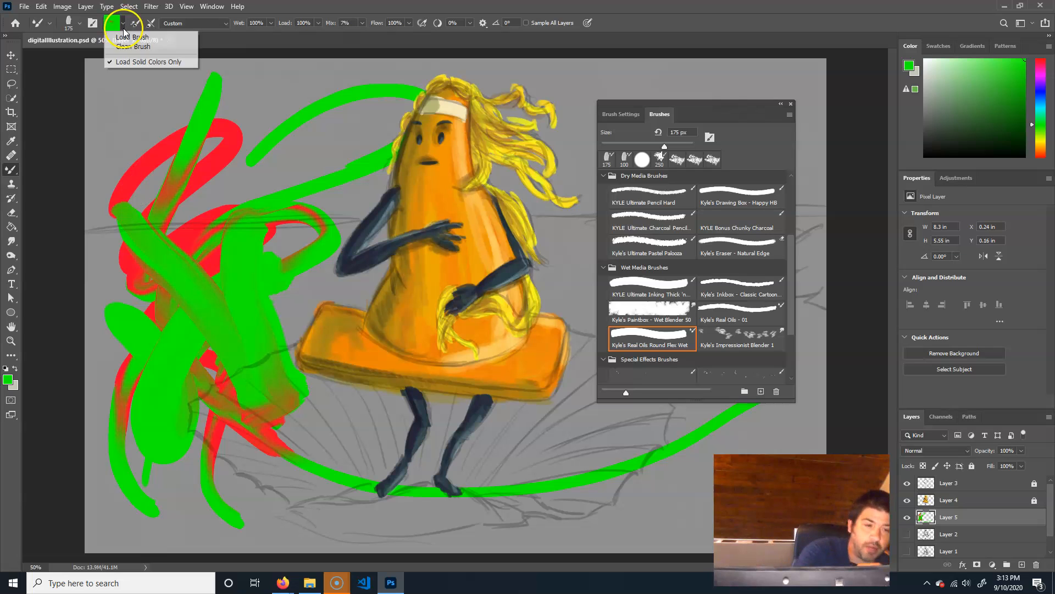
click(152, 47)
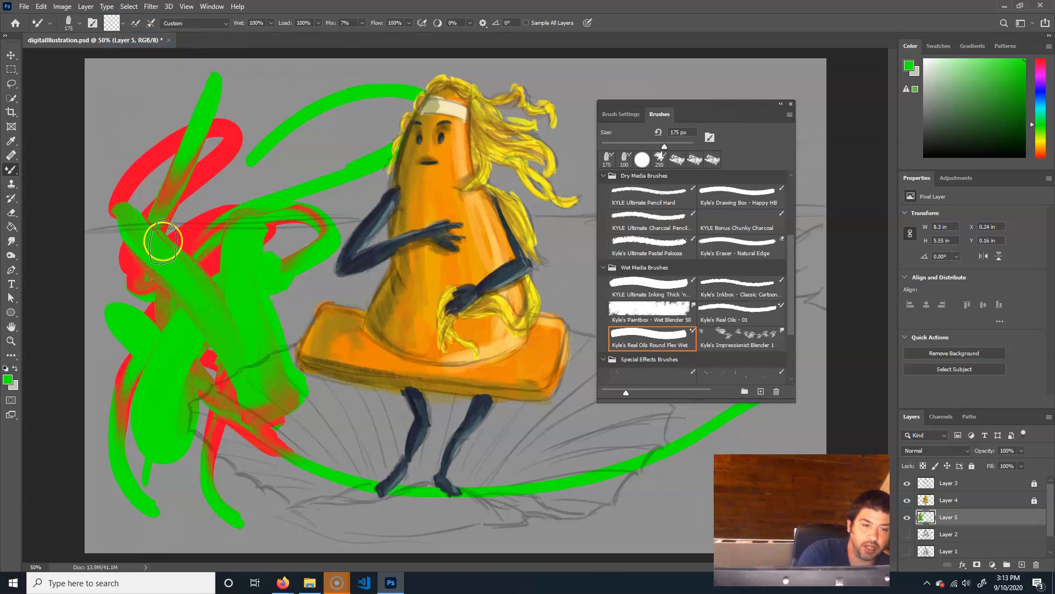
mouse_move(200, 213)
mouse_down()
mouse_move(268, 112)
mouse_move(309, 116)
mouse_move(328, 268)
mouse_up()
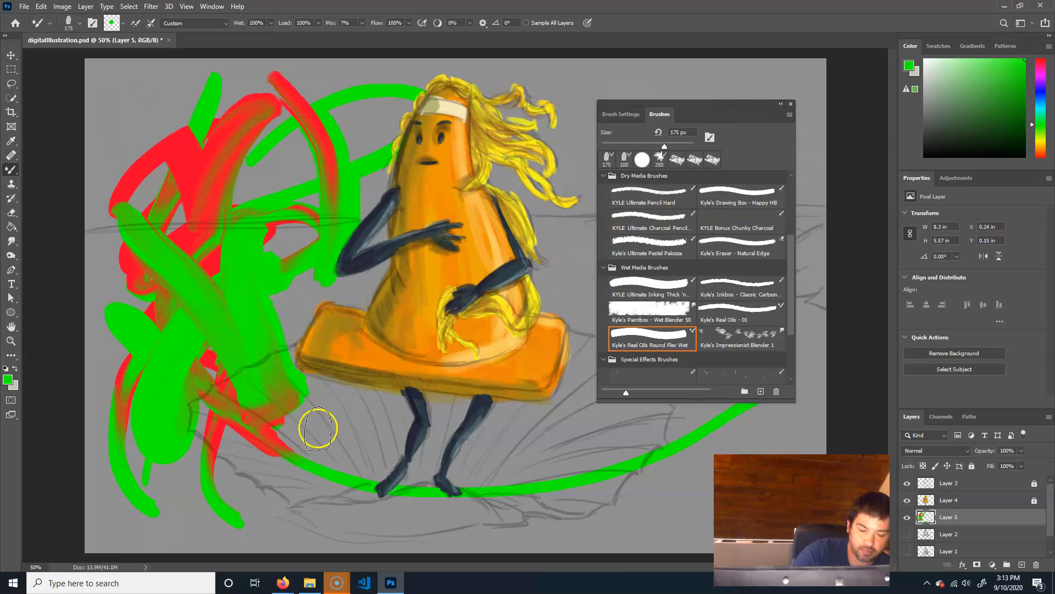
mouse_move(318, 429)
mouse_down()
mouse_move(199, 281)
mouse_move(194, 311)
mouse_up()
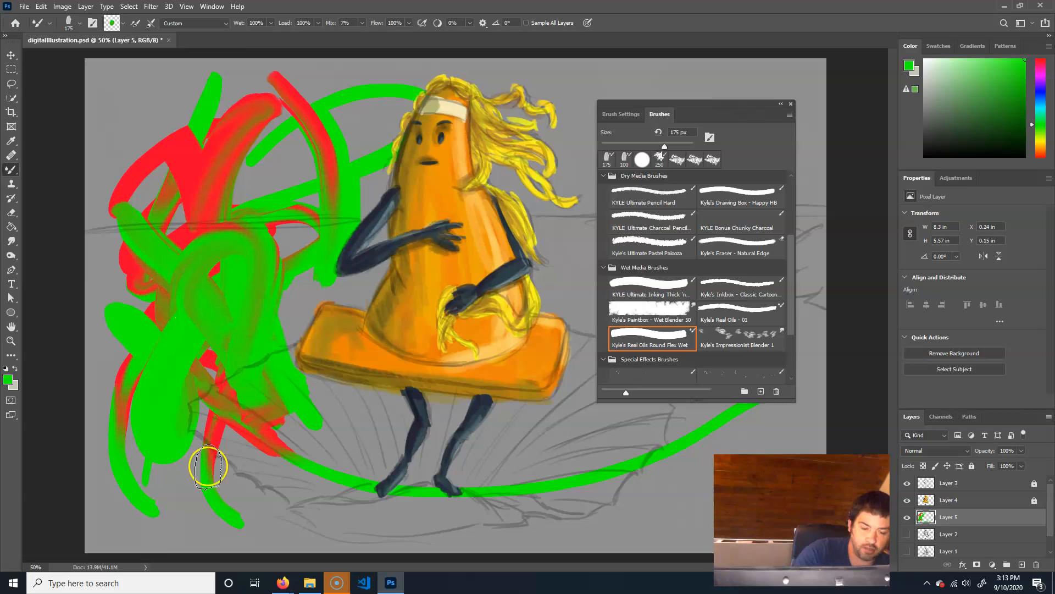
drag(259, 494, 373, 518)
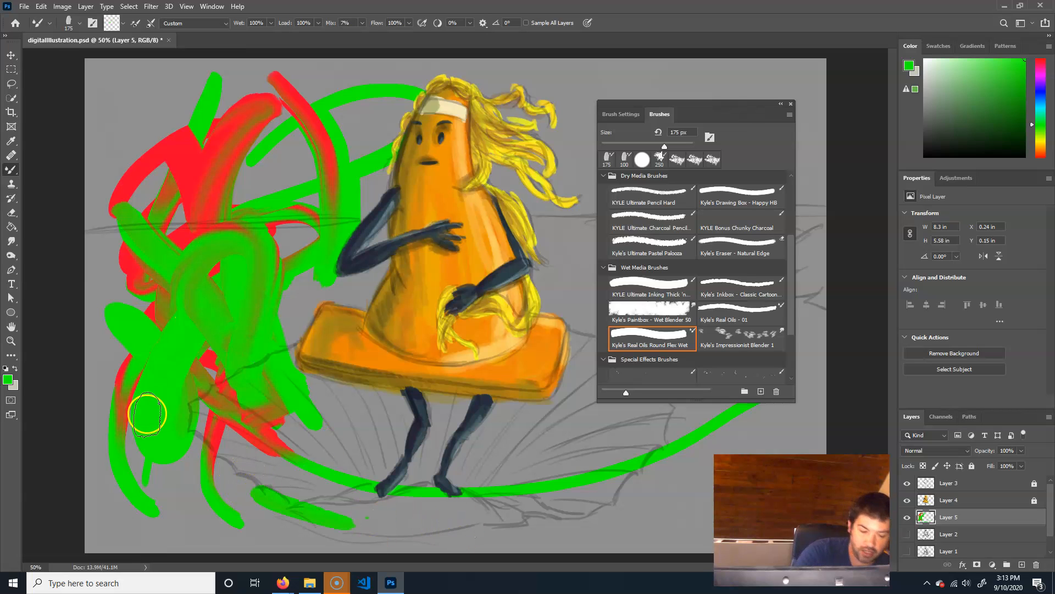
mouse_move(420, 533)
mouse_down()
mouse_move(589, 516)
mouse_move(615, 531)
mouse_move(646, 519)
mouse_move(645, 495)
mouse_move(602, 512)
mouse_move(561, 478)
mouse_up()
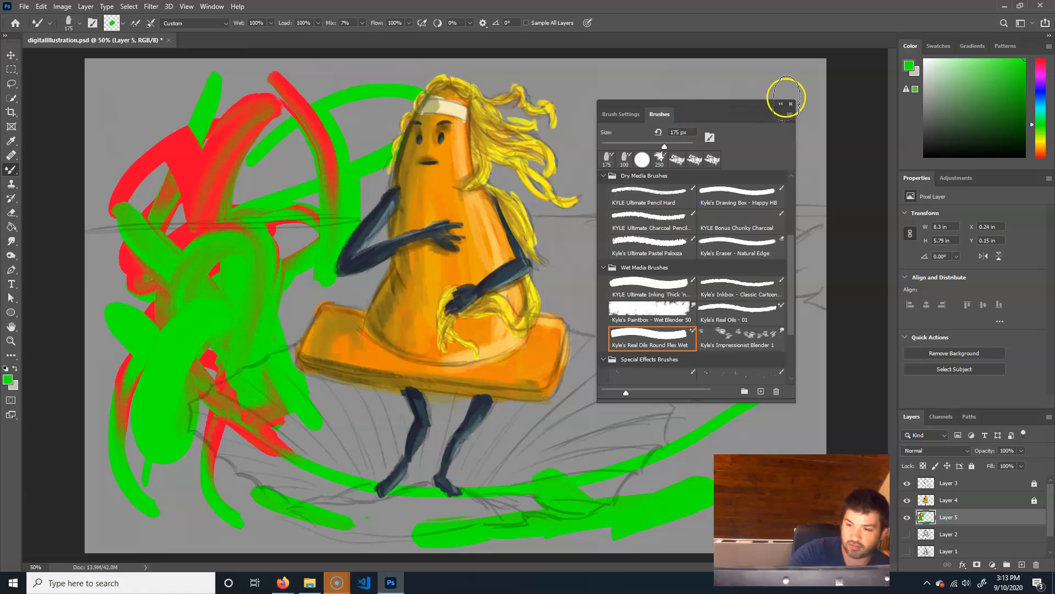
Move the floating Brushes panel aside to free canvas space and reload the mixer brush with green
drag(738, 103, 817, 73)
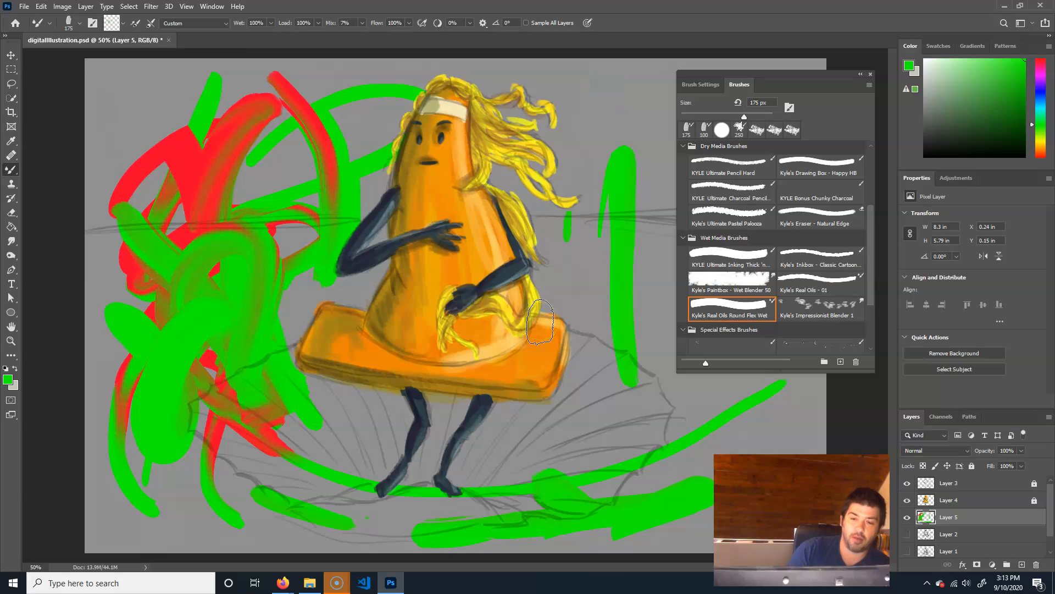
click(122, 23)
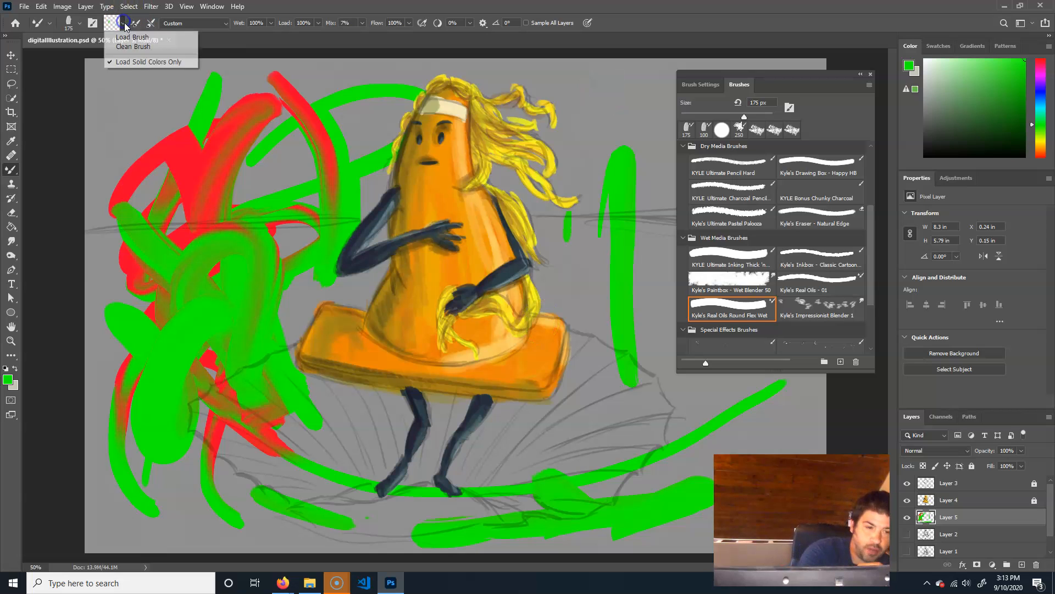
click(139, 40)
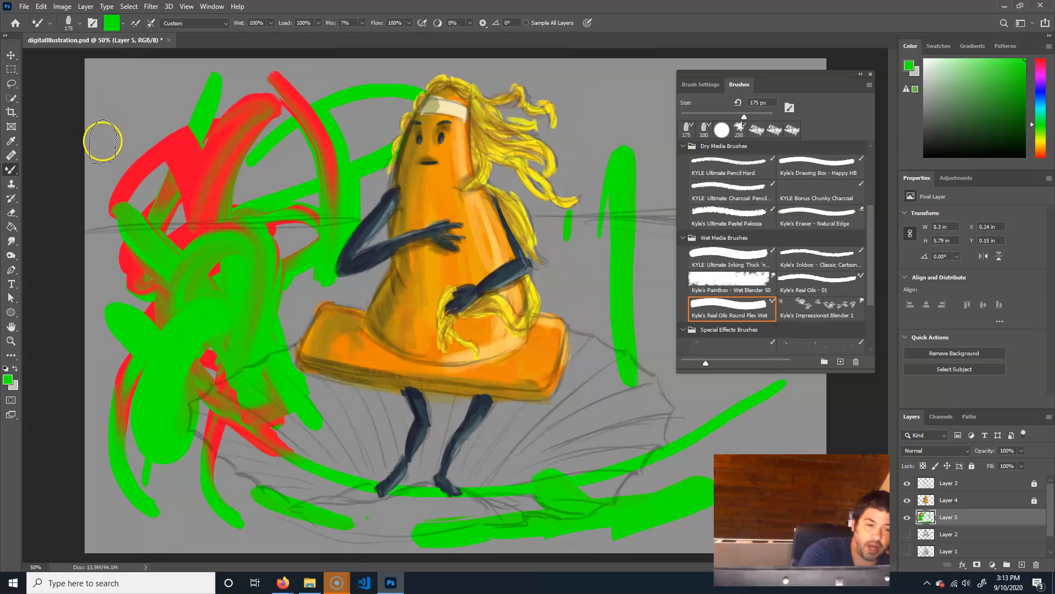
Paint a green patch beside the upper part of the scribble and clean the mixer brush
drag(102, 141, 116, 158)
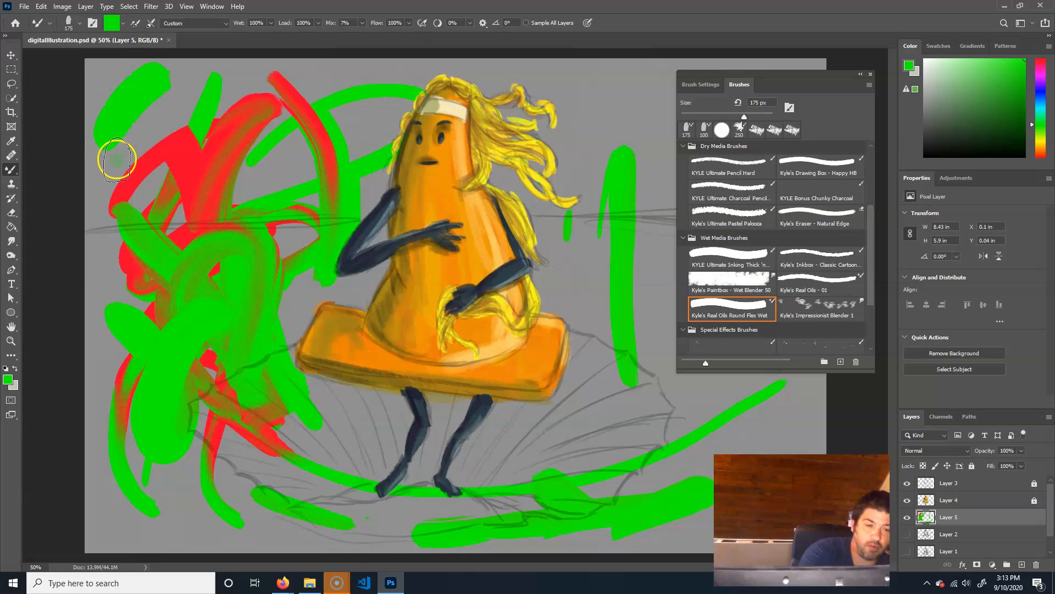
click(122, 24)
click(126, 47)
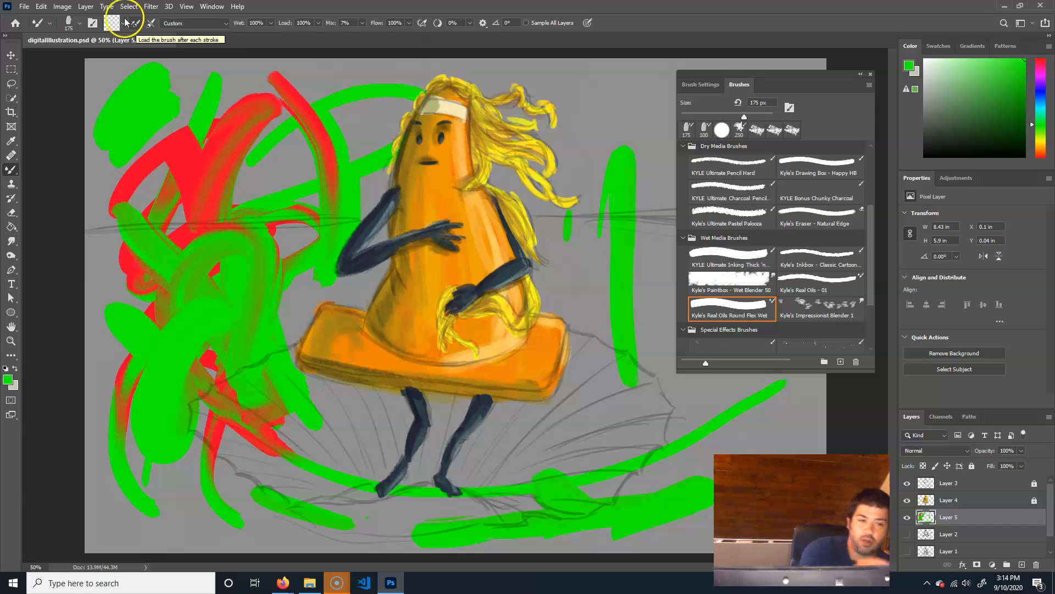
Enable loading and cleaning the mixer brush after each stroke while painting thick green strokes over and beside the scribble
click(127, 22)
drag(243, 77, 262, 184)
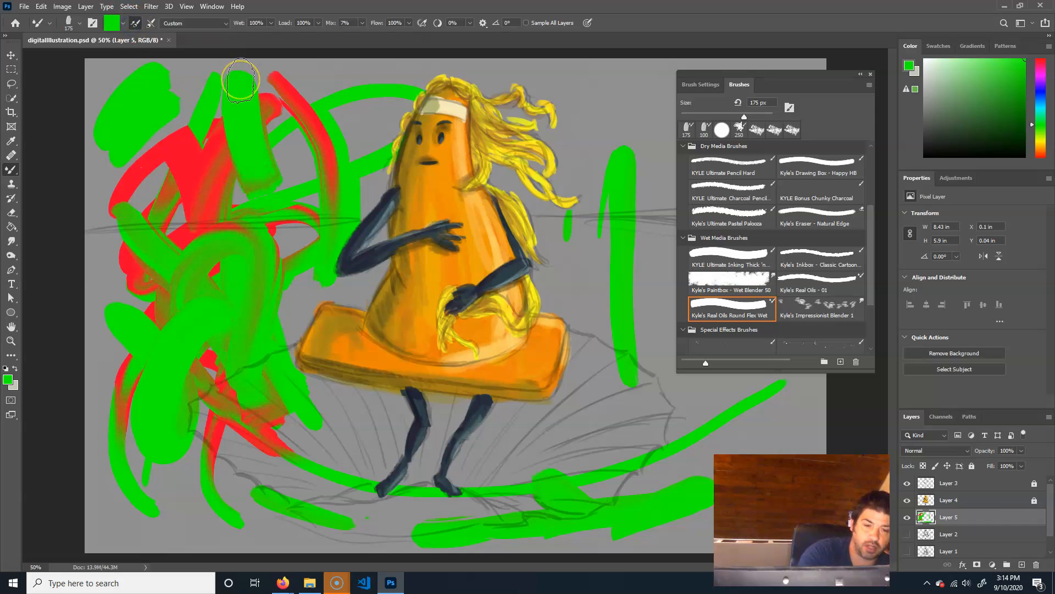
drag(104, 282, 122, 512)
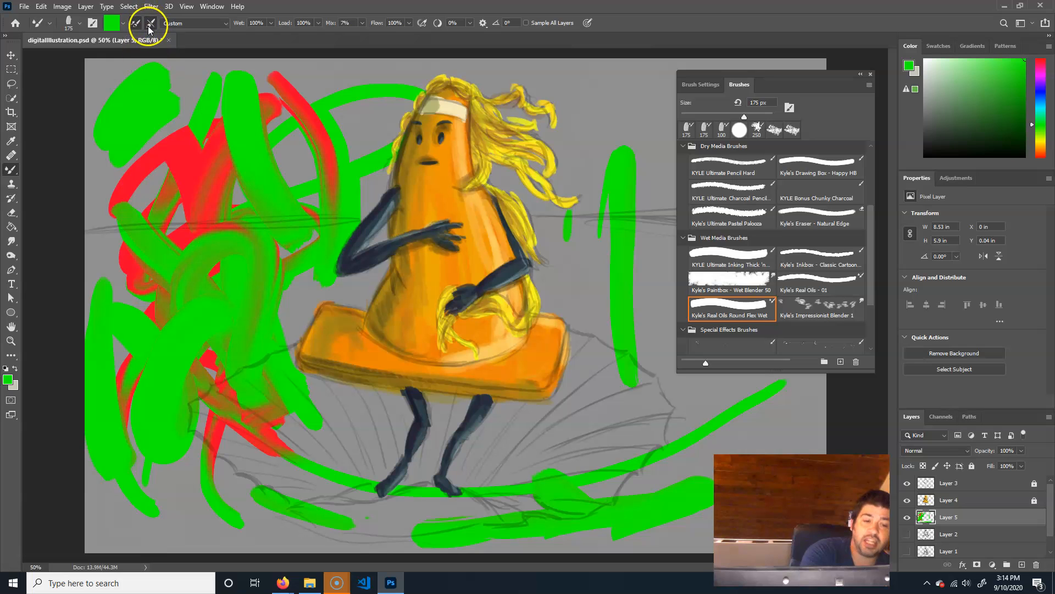
mouse_move(159, 118)
mouse_down()
mouse_move(180, 181)
mouse_move(265, 258)
mouse_move(276, 286)
mouse_move(133, 187)
mouse_move(174, 160)
mouse_move(270, 159)
mouse_move(316, 166)
mouse_up()
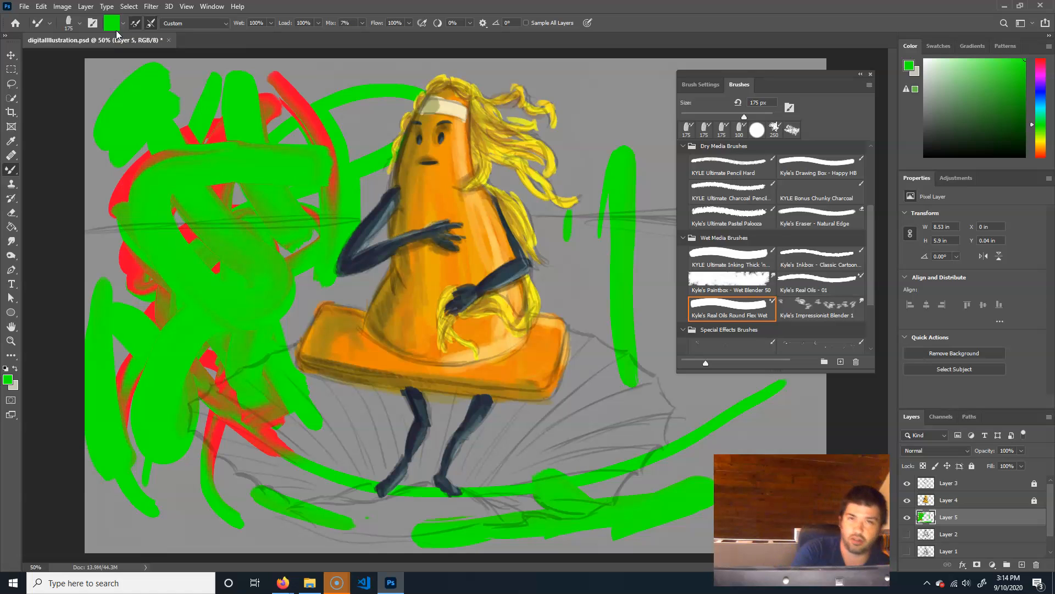
Disable cleaning the brush after each stroke, choose the Dry preset, and paint a green stroke over the scribble
click(150, 23)
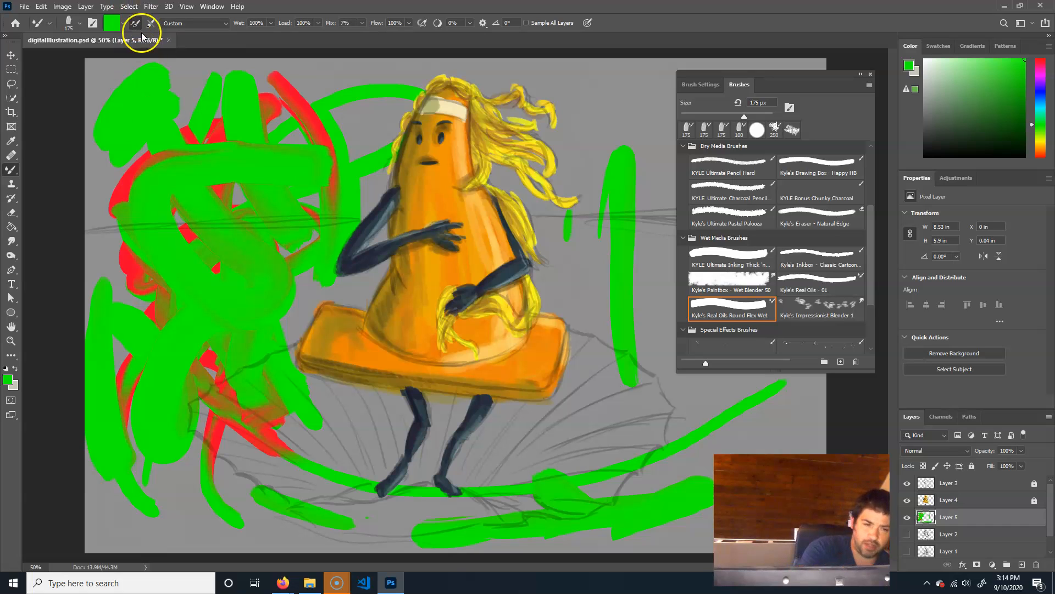
click(194, 23)
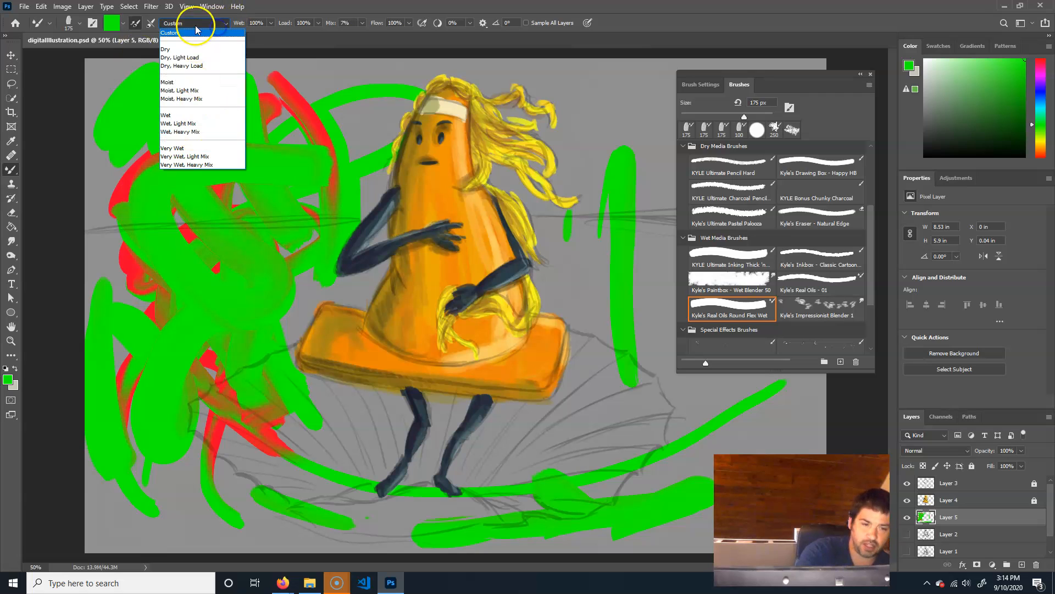
click(291, 6)
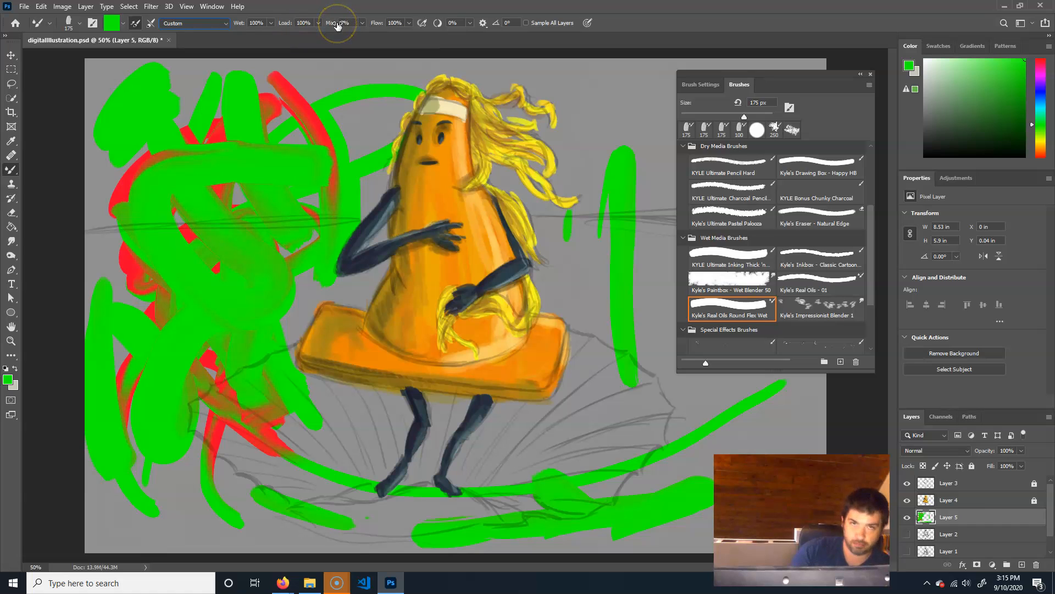
click(218, 23)
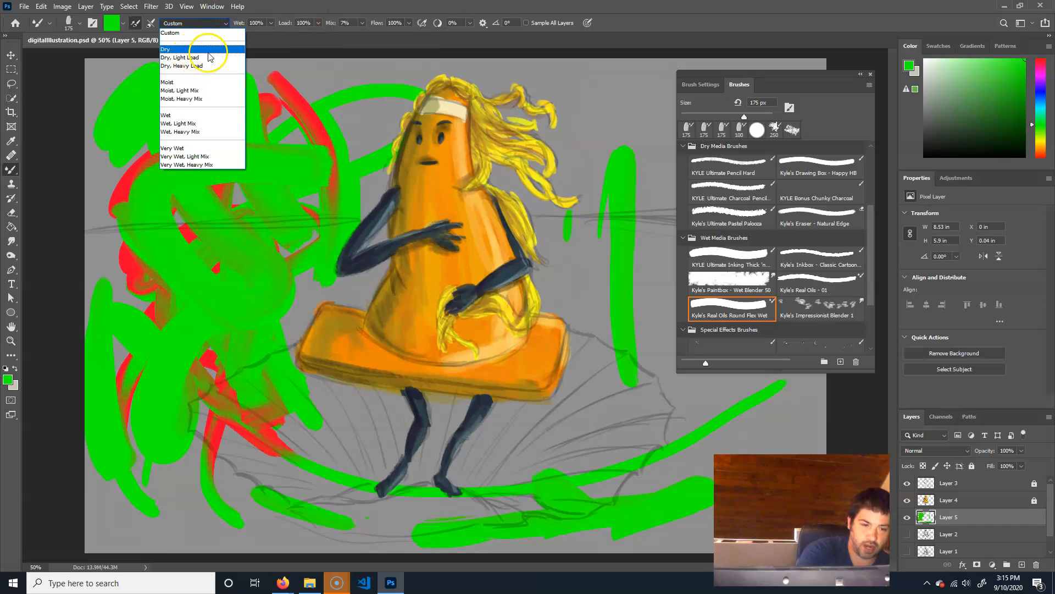
click(210, 51)
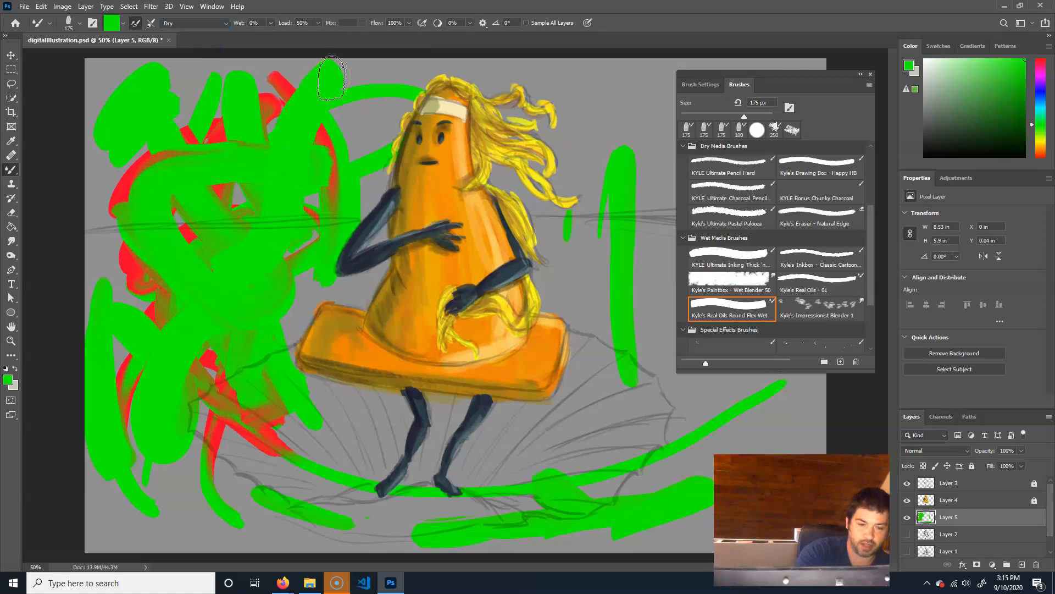
Disable loading the brush after each stroke and smear the green and red scribble with the Dry preset
click(138, 23)
mouse_move(93, 188)
mouse_down()
mouse_move(226, 412)
mouse_move(267, 425)
mouse_up()
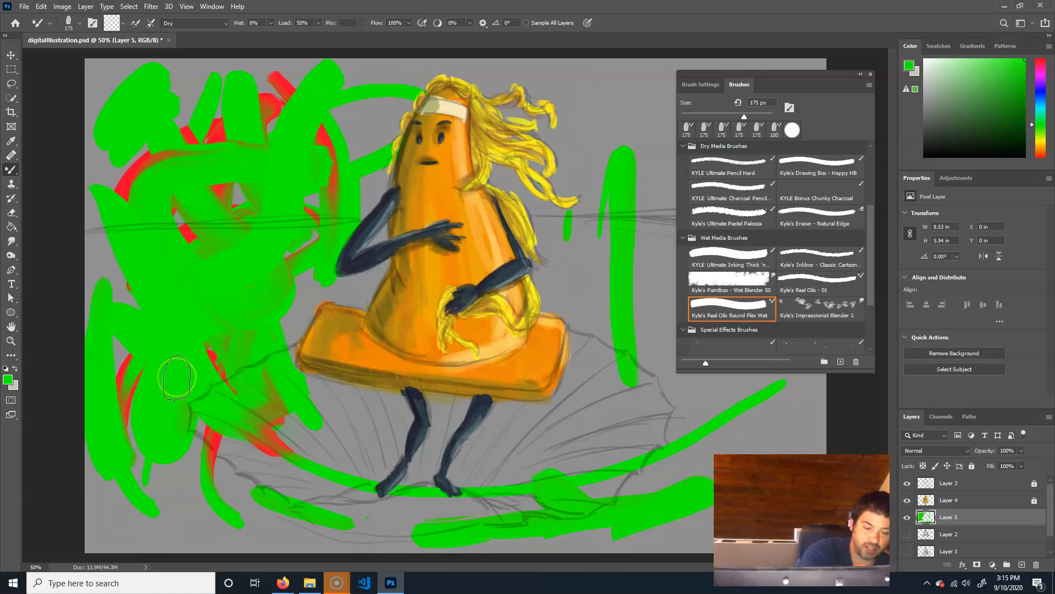
click(176, 406)
click(171, 390)
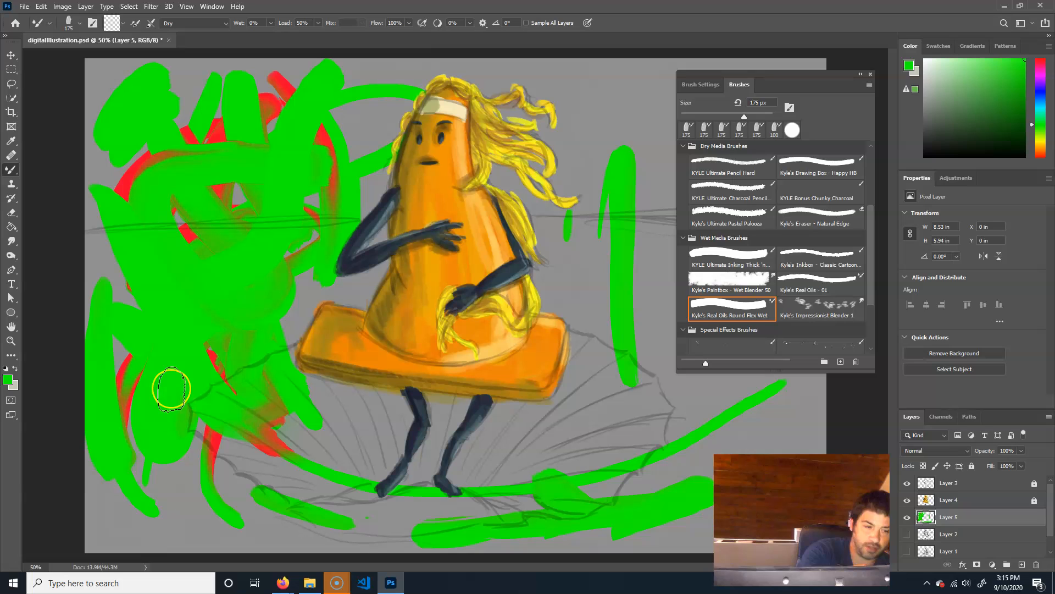
click(167, 392)
click(157, 411)
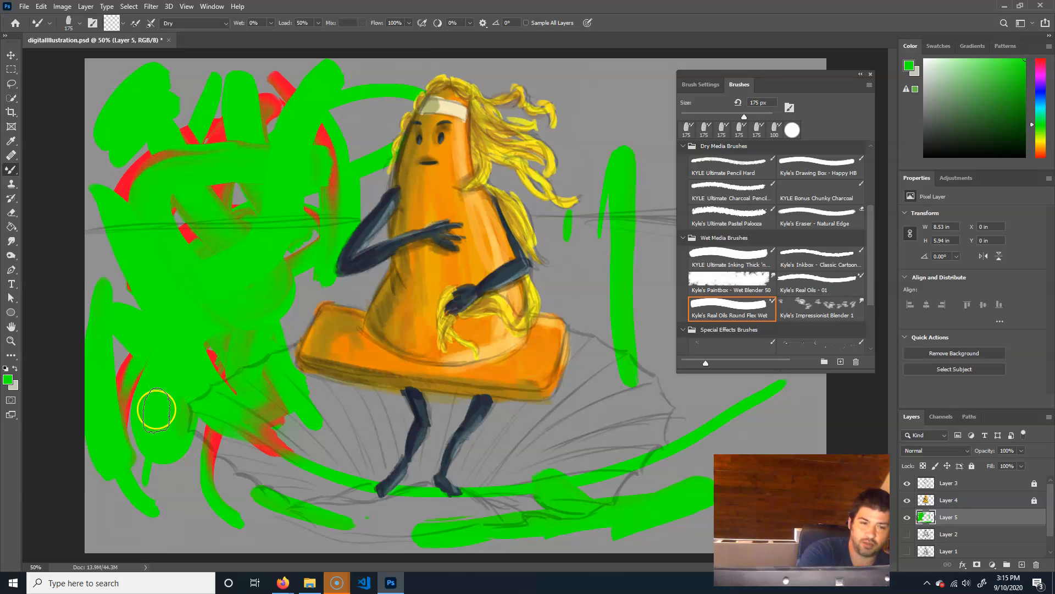
Choose the Wet preset and smear the lower part of the green and red scribble toward the character's feet
click(208, 24)
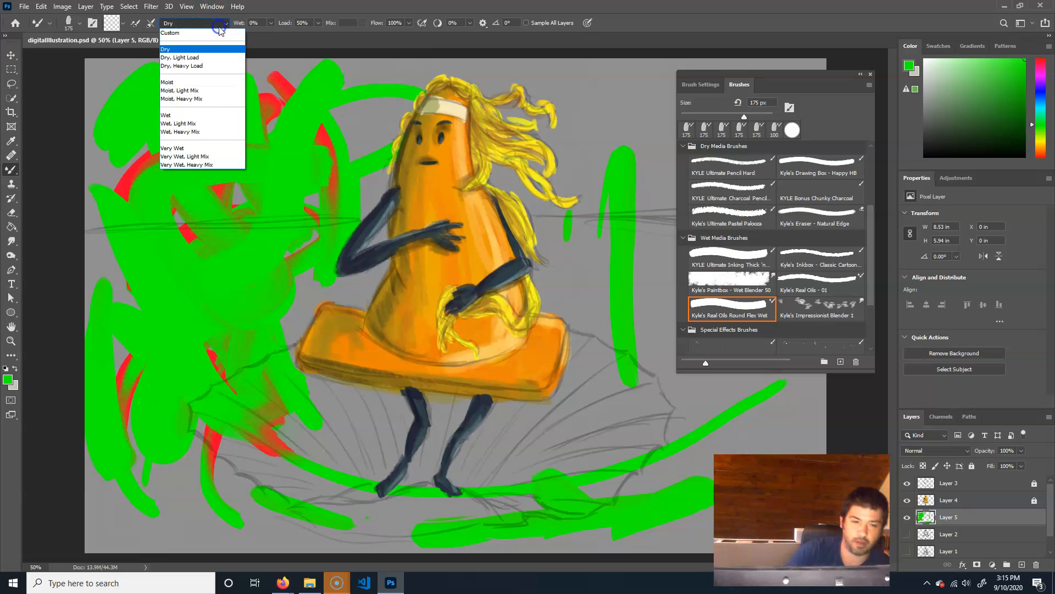
click(201, 116)
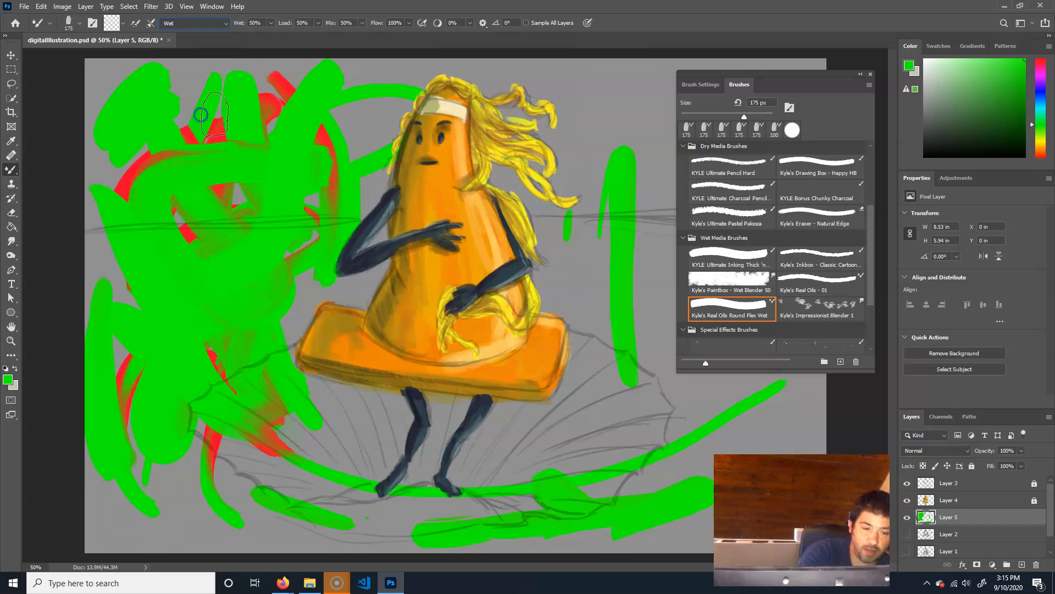
click(181, 397)
drag(182, 397, 290, 535)
click(150, 27)
mouse_move(280, 405)
mouse_down()
mouse_move(268, 424)
mouse_move(262, 415)
mouse_move(341, 482)
mouse_up()
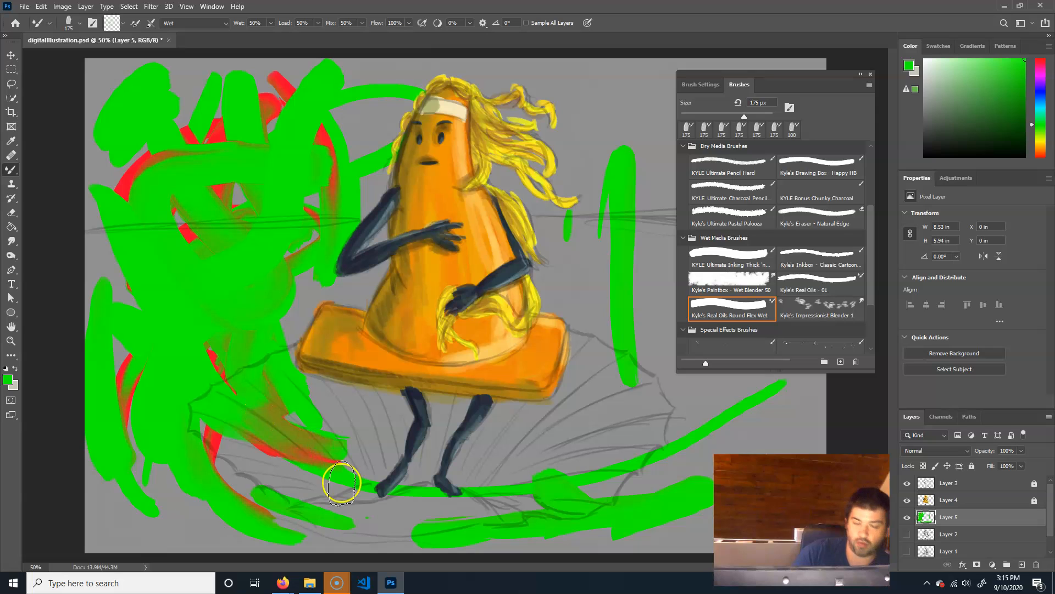
Choose the Dry, Light Load preset with loading after each stroke enabled, and paint a curved green stroke beside the character's hair
click(212, 23)
click(274, 61)
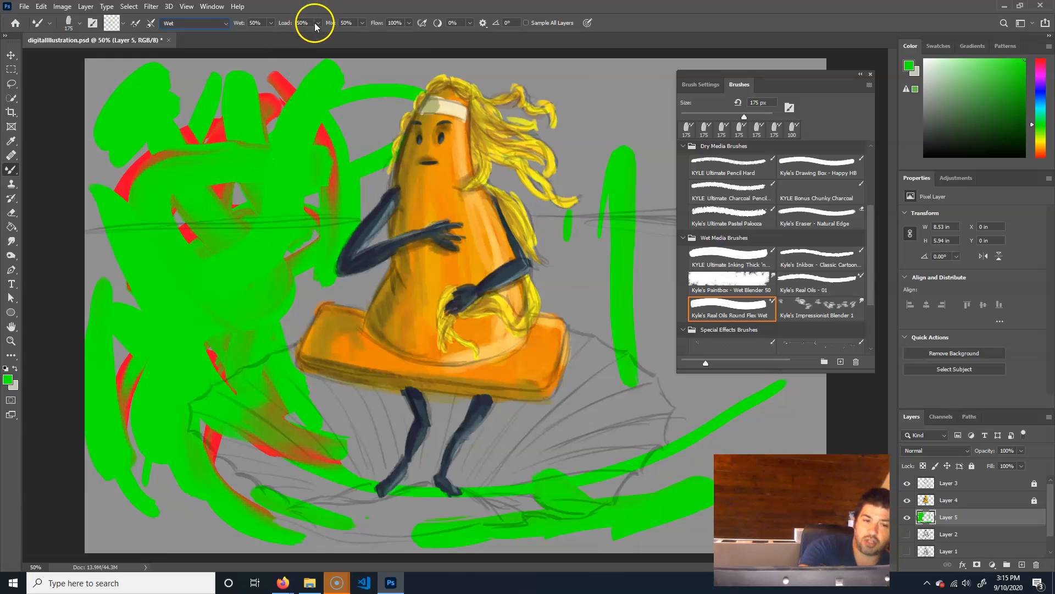
click(222, 23)
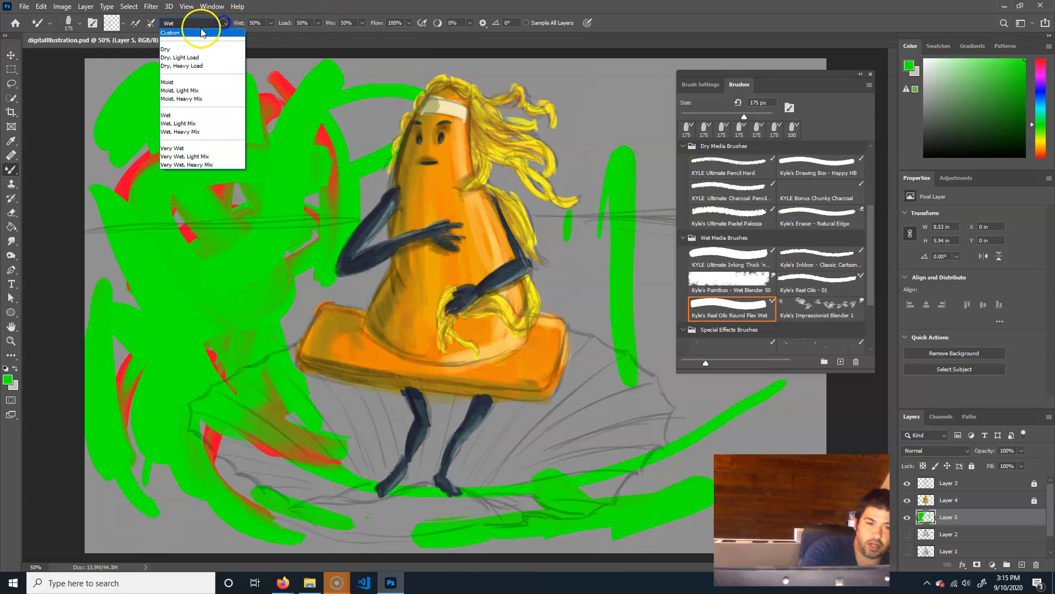
click(198, 58)
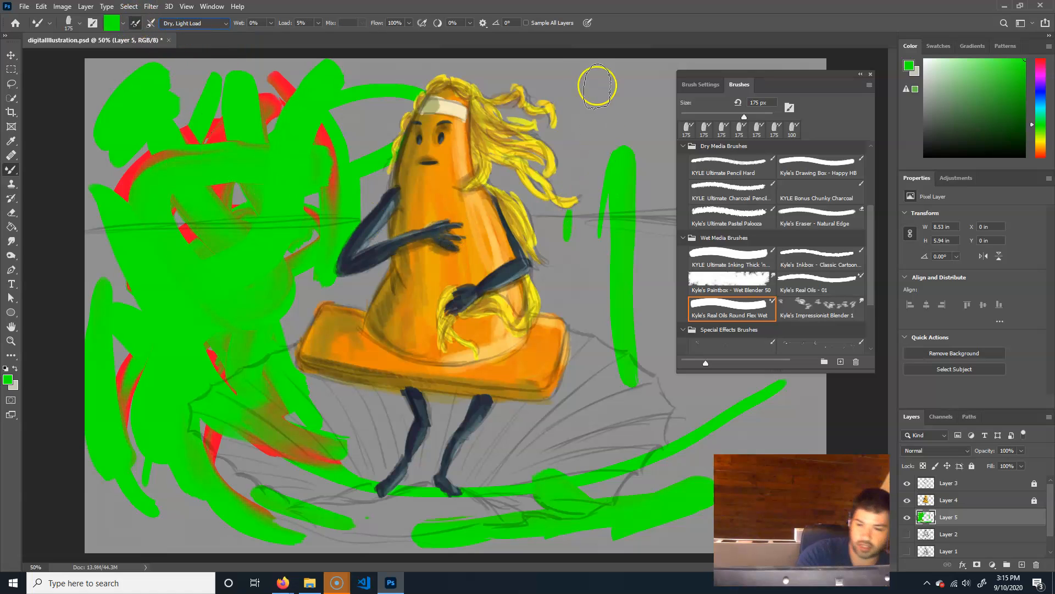
click(583, 79)
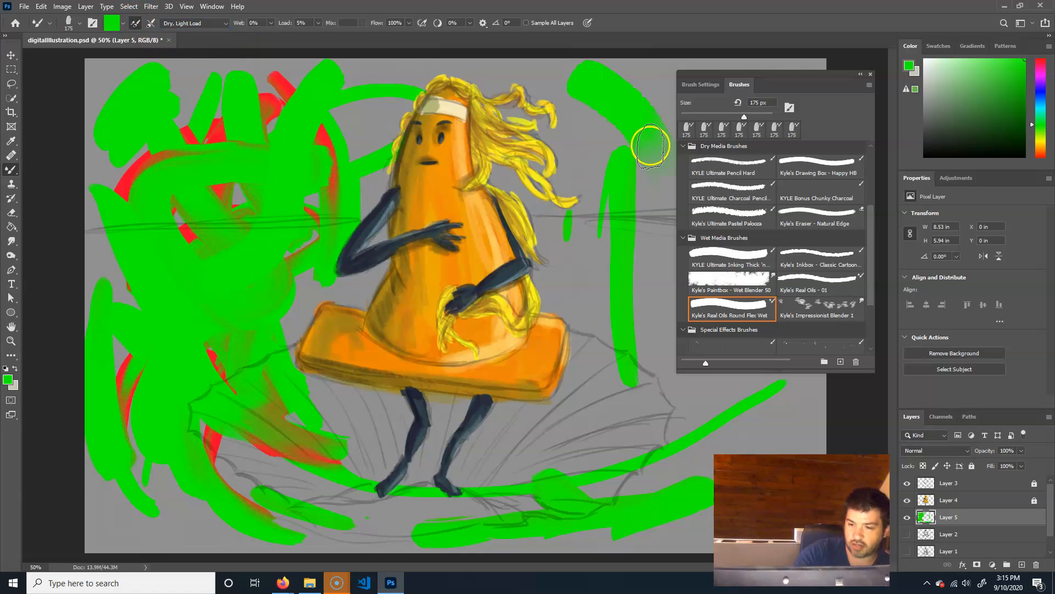
Choose the Dry, Heavy Load preset, move the floating Brushes panel aside, and paint long green strokes beside the character
click(204, 23)
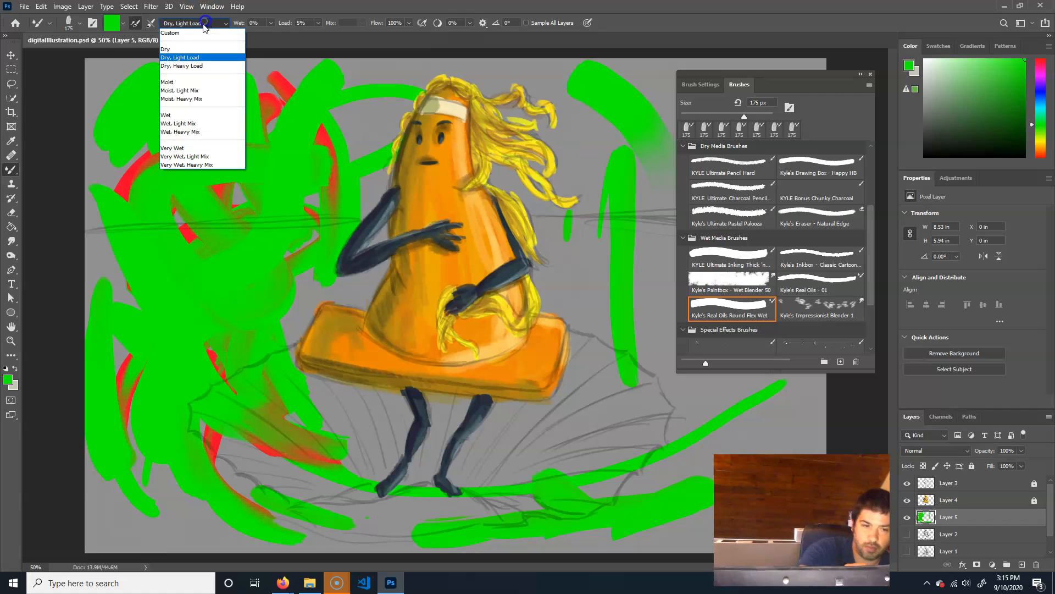
click(190, 65)
drag(783, 74, 871, 63)
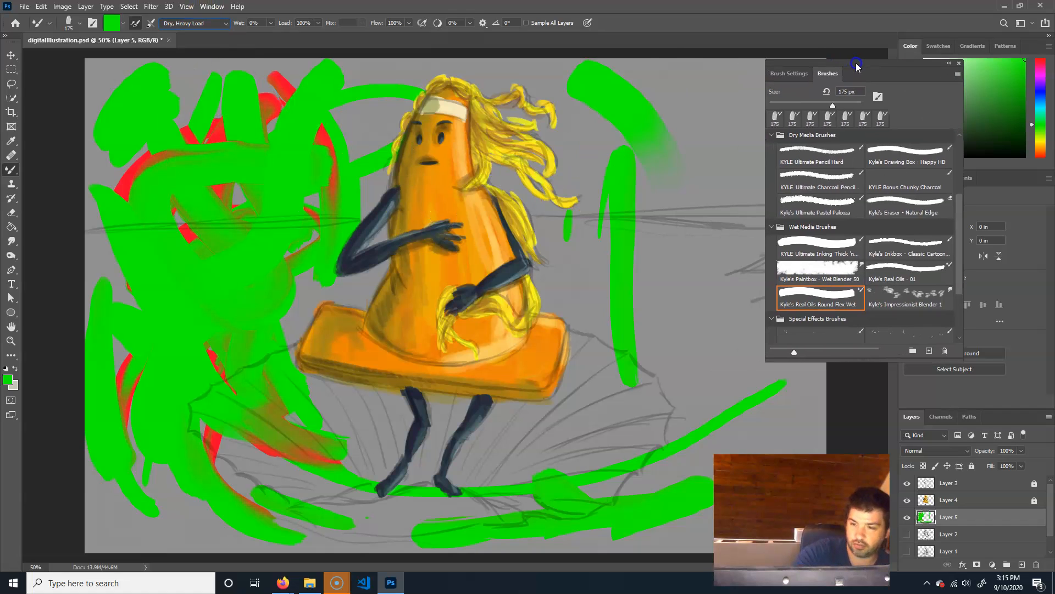
drag(662, 70, 737, 297)
mouse_move(769, 426)
mouse_down()
mouse_move(678, 467)
mouse_move(667, 371)
mouse_move(679, 272)
mouse_move(646, 197)
mouse_move(555, 110)
mouse_up()
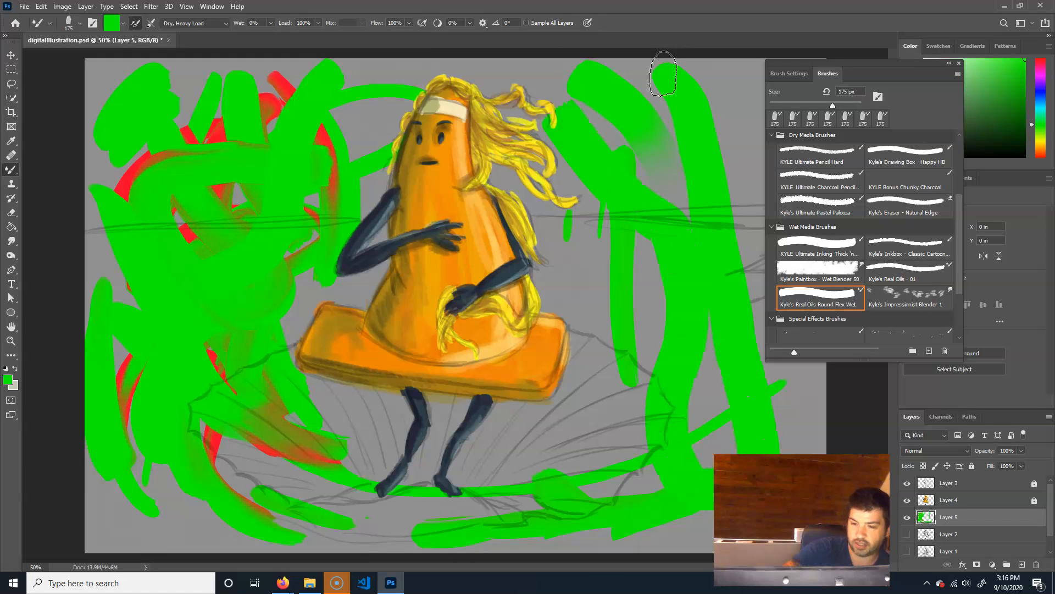
drag(552, 72, 533, 91)
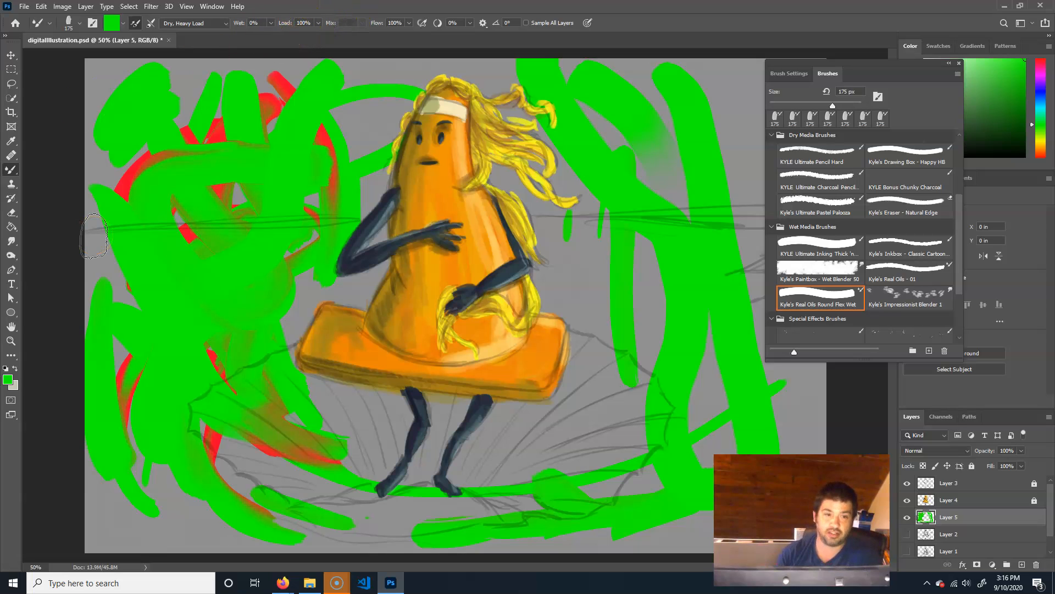
Try the Very Wet, Heavy Mix preset and settle on Wet, Heavy Mix for the mixer brush
click(204, 23)
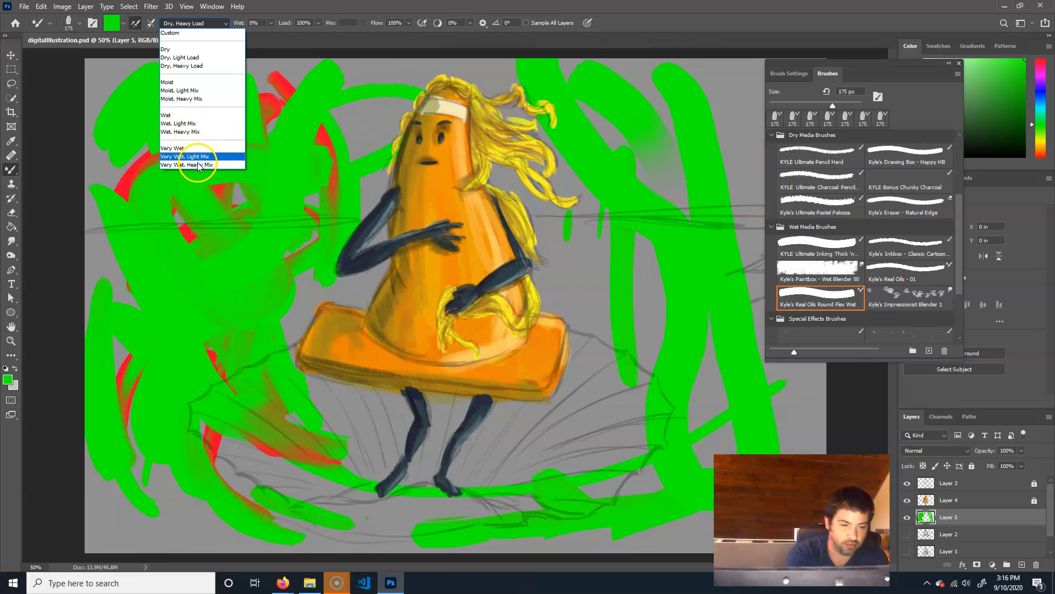
click(187, 165)
click(203, 25)
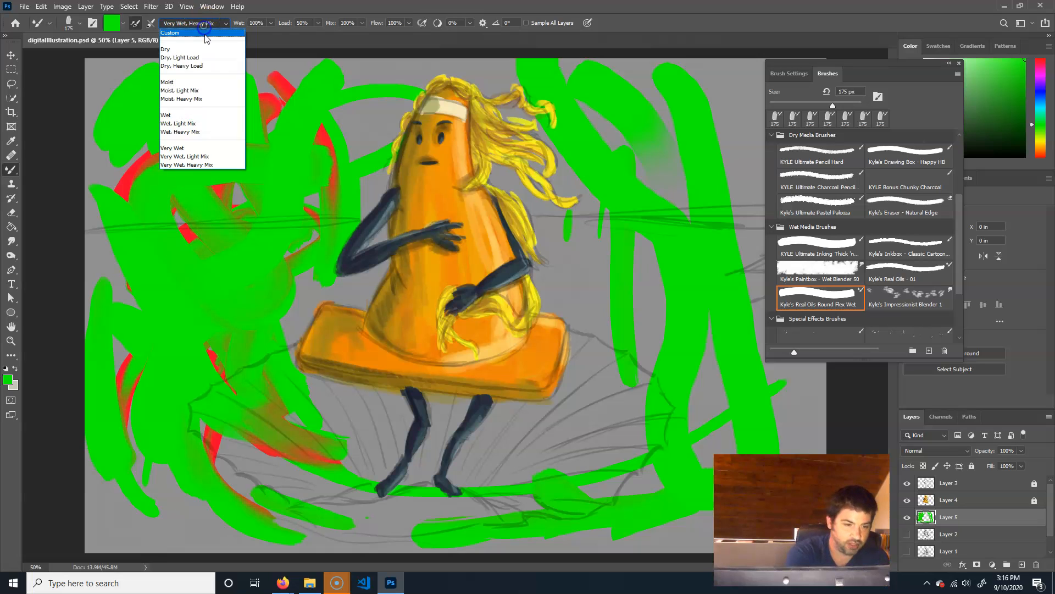
click(182, 132)
click(253, 23)
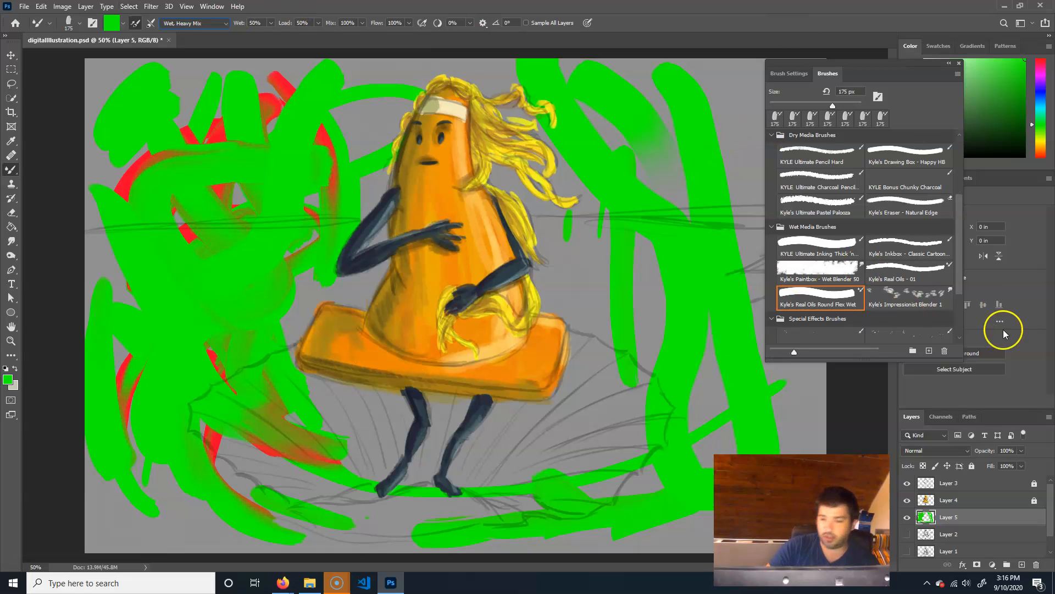
Replace the scribbled Layer 5 with a new empty layer and close the floating Brushes panel
drag(973, 515, 1038, 565)
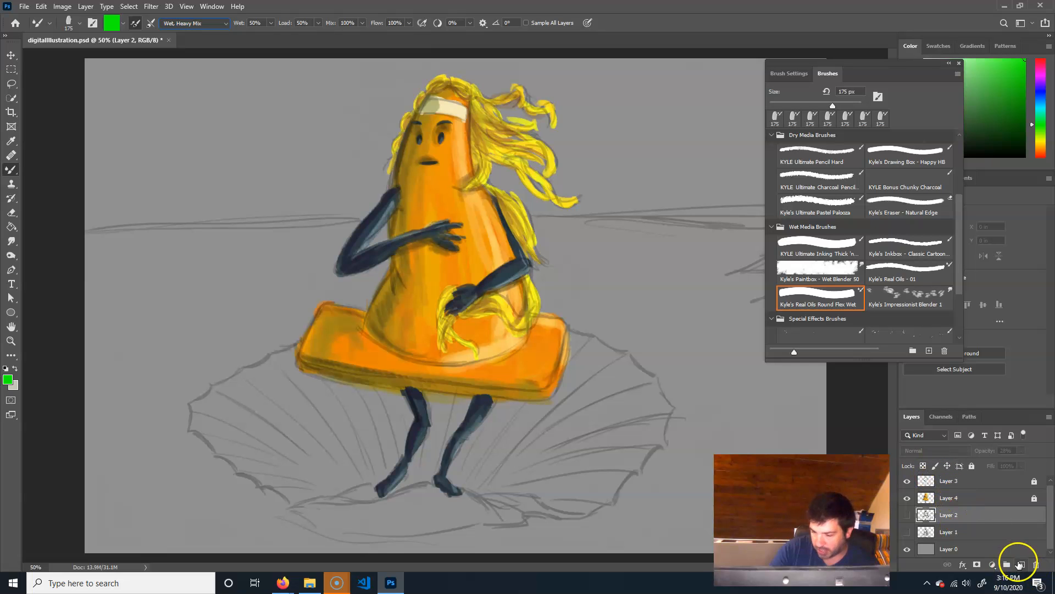
click(1020, 564)
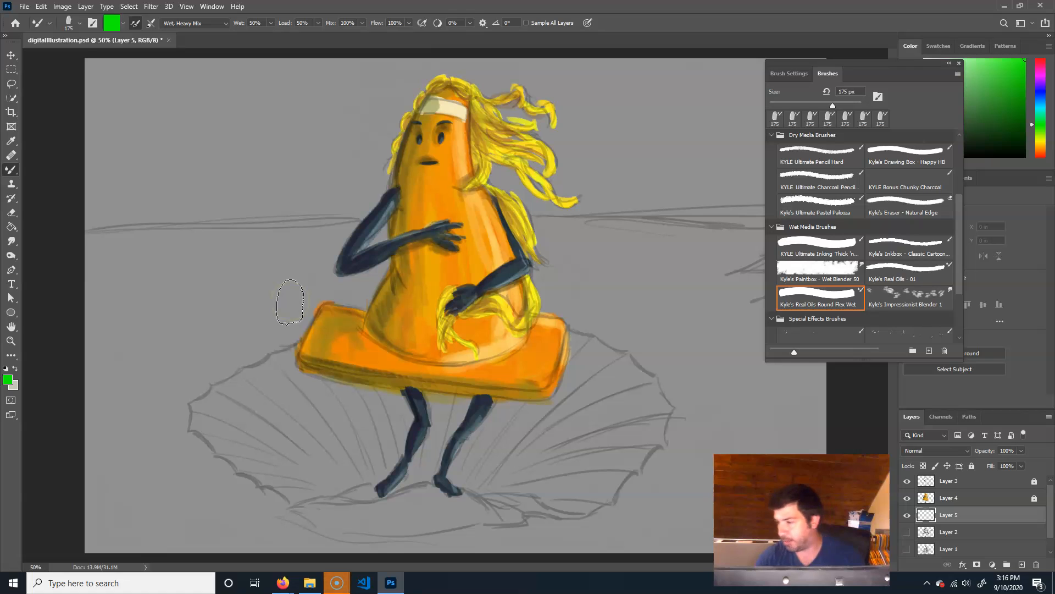
mouse_move(932, 62)
mouse_down()
mouse_move(878, 85)
mouse_move(891, 101)
mouse_up()
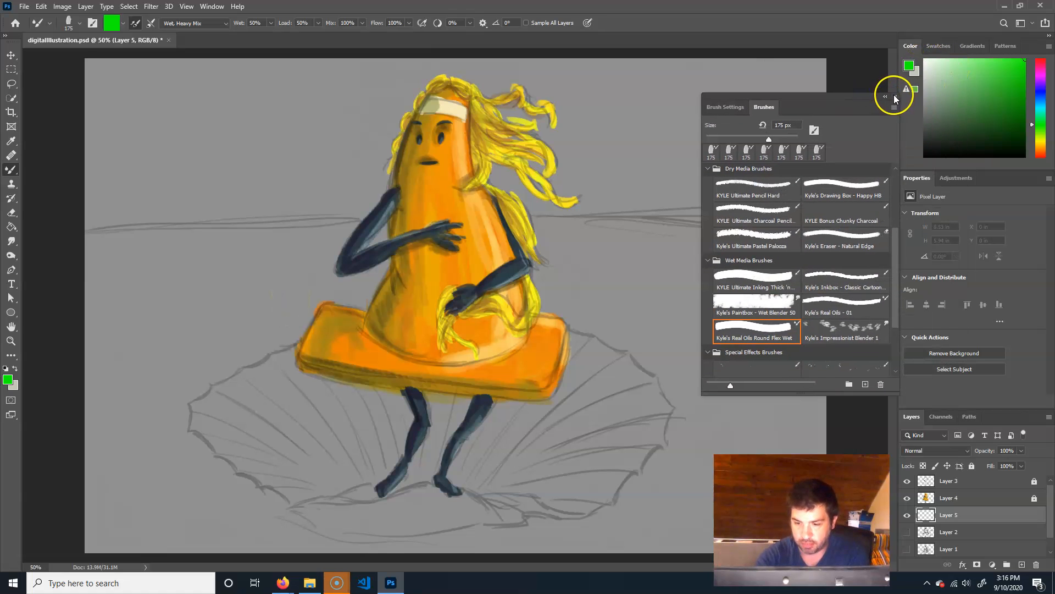
click(895, 97)
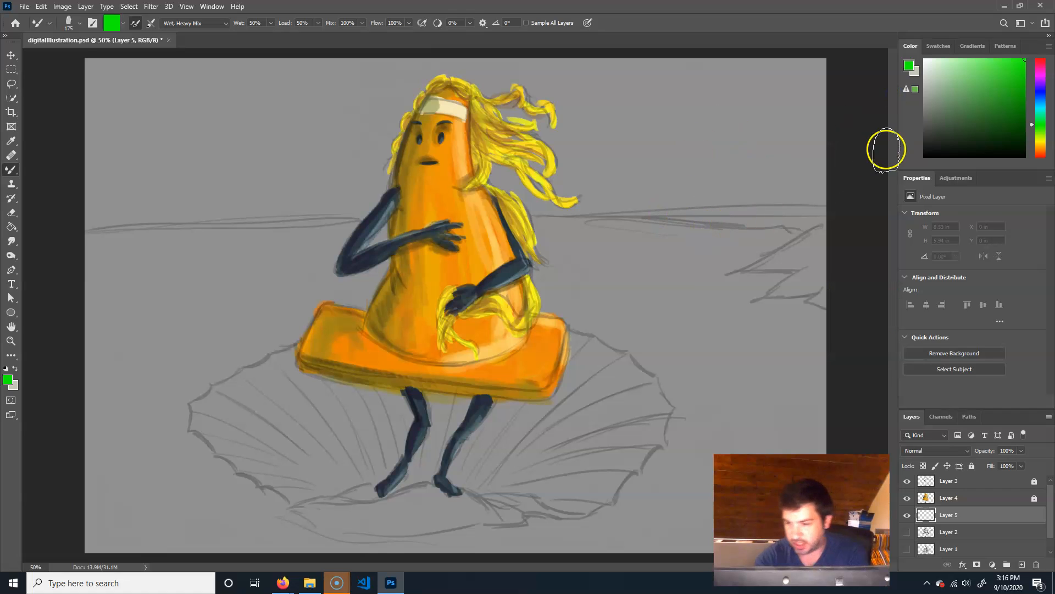
Pick a muted teal paint color and enlarge the mixer brush to 600 px
drag(1044, 122, 1043, 114)
click(991, 61)
drag(990, 65, 967, 86)
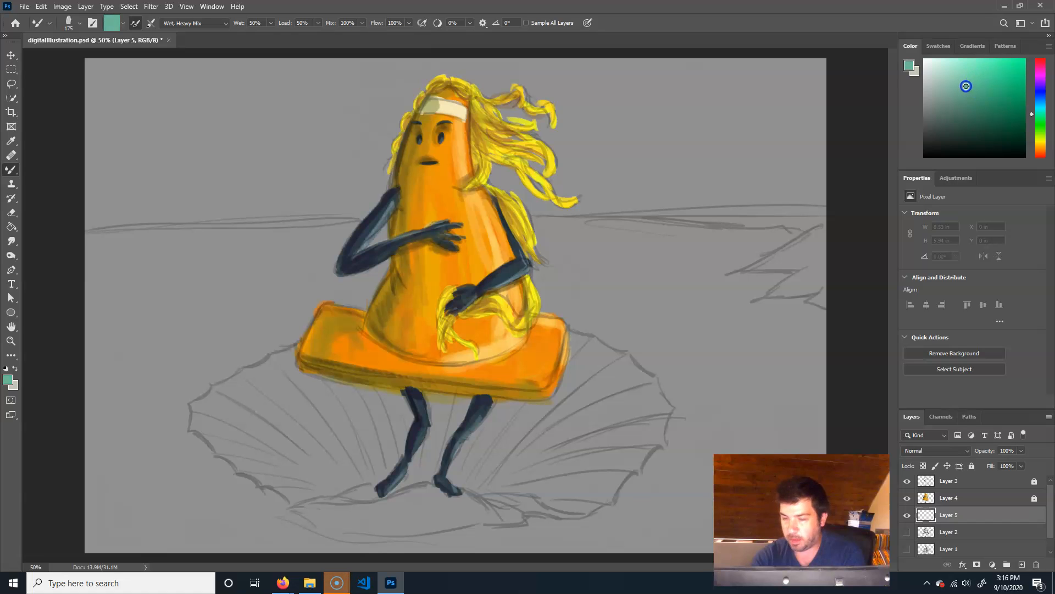
key(bracketright)
key(bracketright)
key(bracketright)
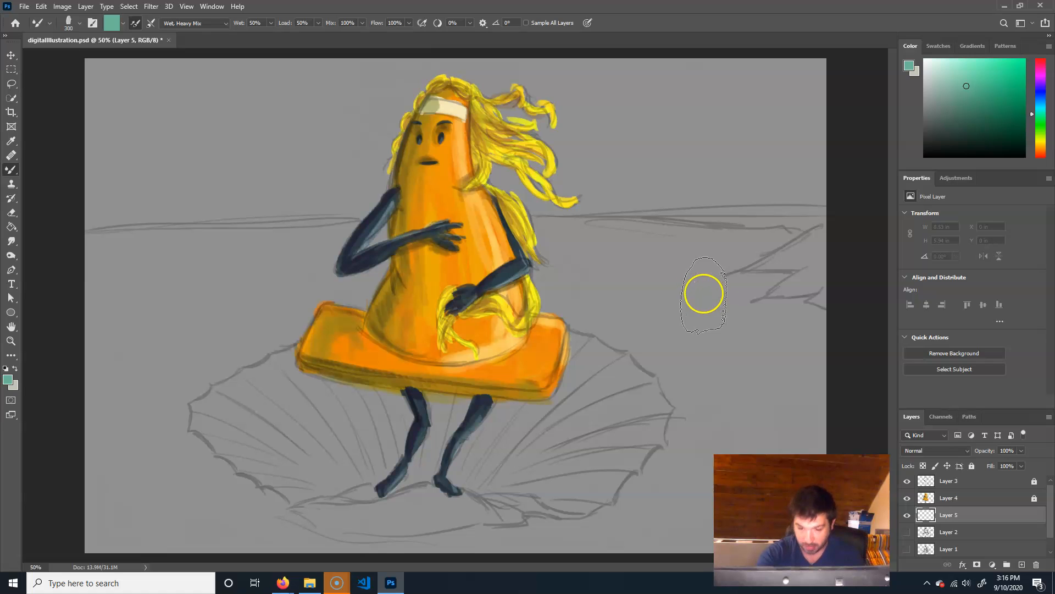
key(bracketright)
key(bracketright)
key(bracketright)
Fill the sea behind the character with broad teal strokes from the horizon down to the canvas's lower edge
click(816, 268)
mouse_move(816, 267)
mouse_down()
mouse_move(555, 279)
mouse_move(434, 296)
mouse_move(207, 297)
mouse_up()
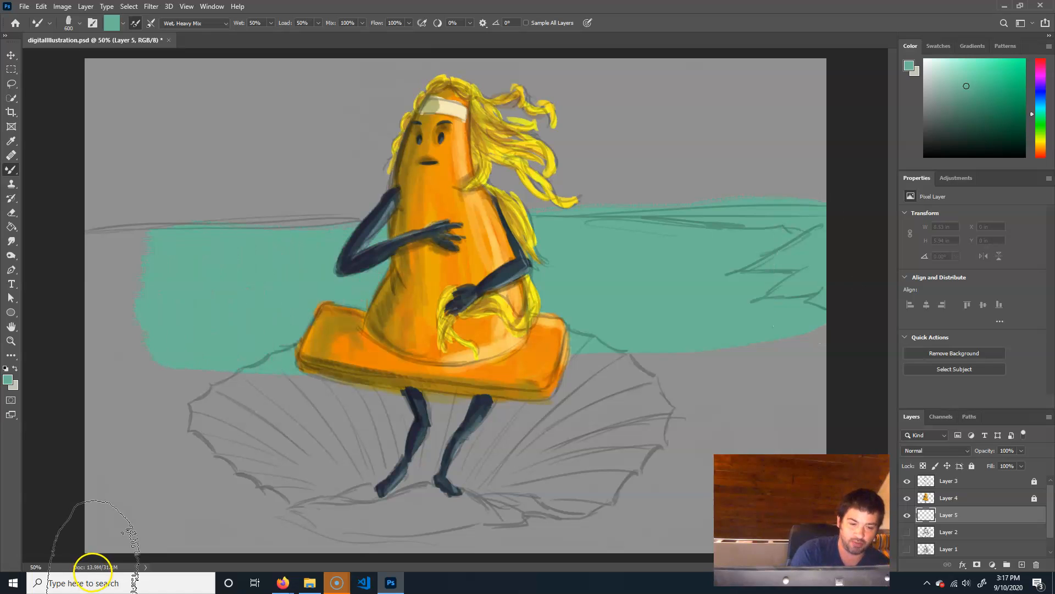
mouse_move(88, 405)
mouse_down()
mouse_move(280, 427)
mouse_move(429, 427)
mouse_move(512, 410)
mouse_move(775, 393)
mouse_up()
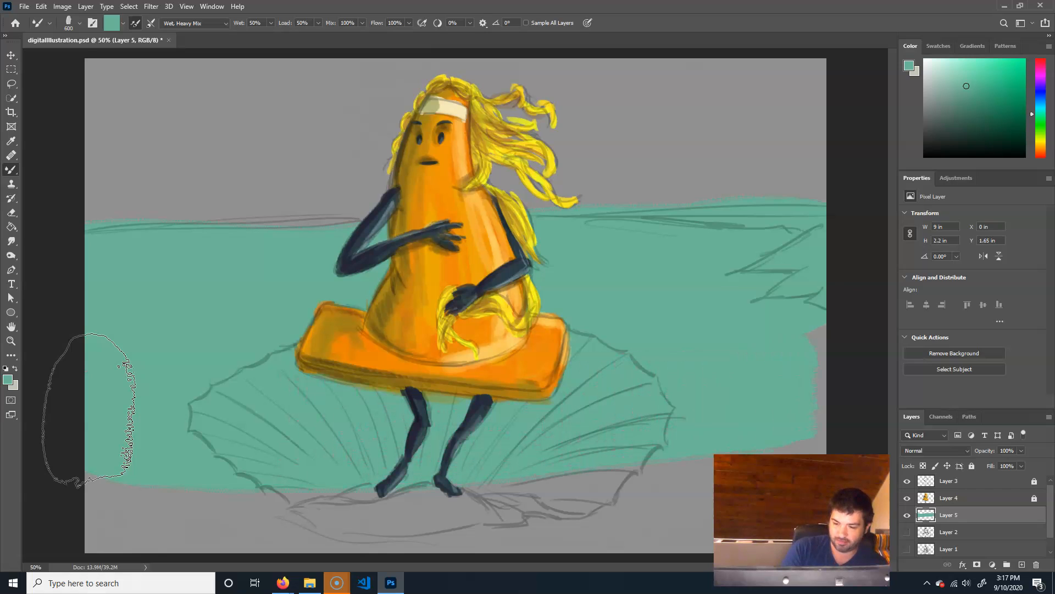
mouse_move(853, 423)
mouse_down()
mouse_move(858, 435)
mouse_move(659, 528)
mouse_move(418, 544)
mouse_move(292, 528)
mouse_move(60, 522)
mouse_up()
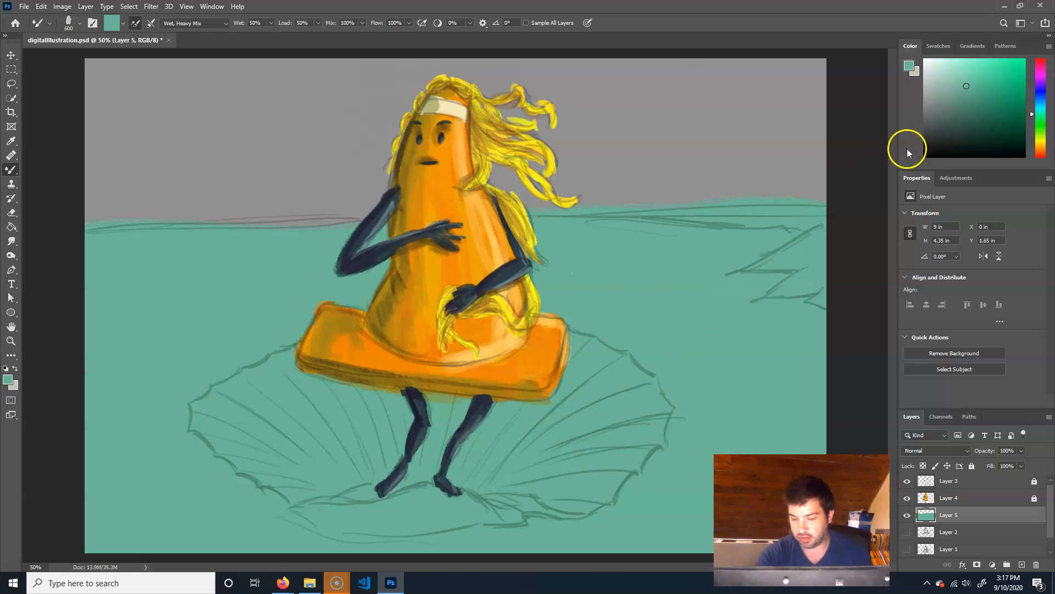
Pick a muted olive green paint color and reduce the mixer brush size to 80 px
click(1005, 121)
click(1041, 126)
click(1010, 89)
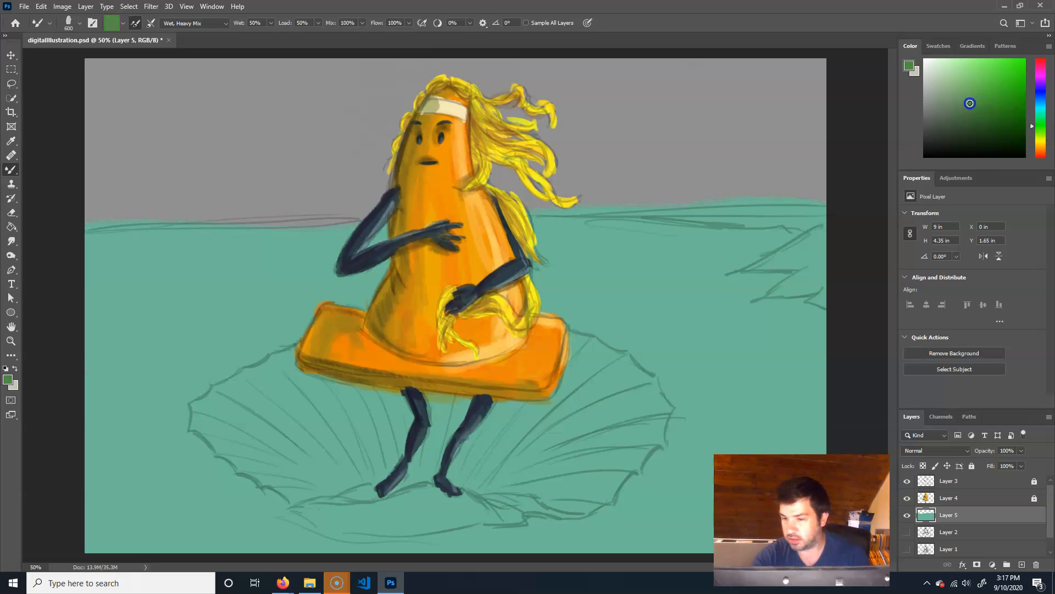
click(1041, 131)
drag(972, 101, 979, 98)
key(bracketleft)
key(bracketleft)
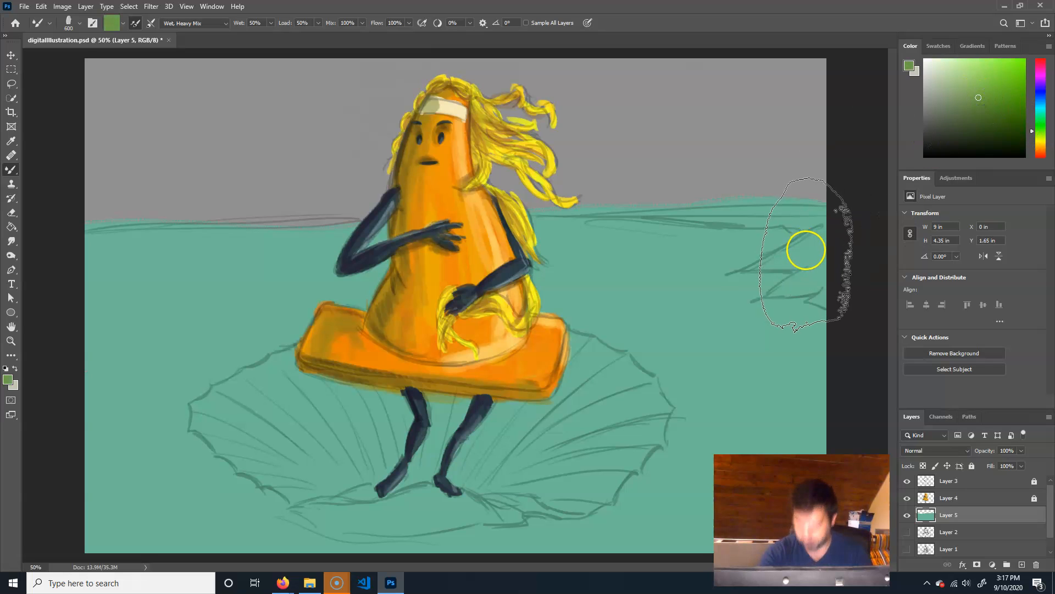
key(bracketleft)
key(bracketleft)
key(bracketleft)
key(bracketleft)
key(bracketleft)
key(bracketleft)
key(bracketleft)
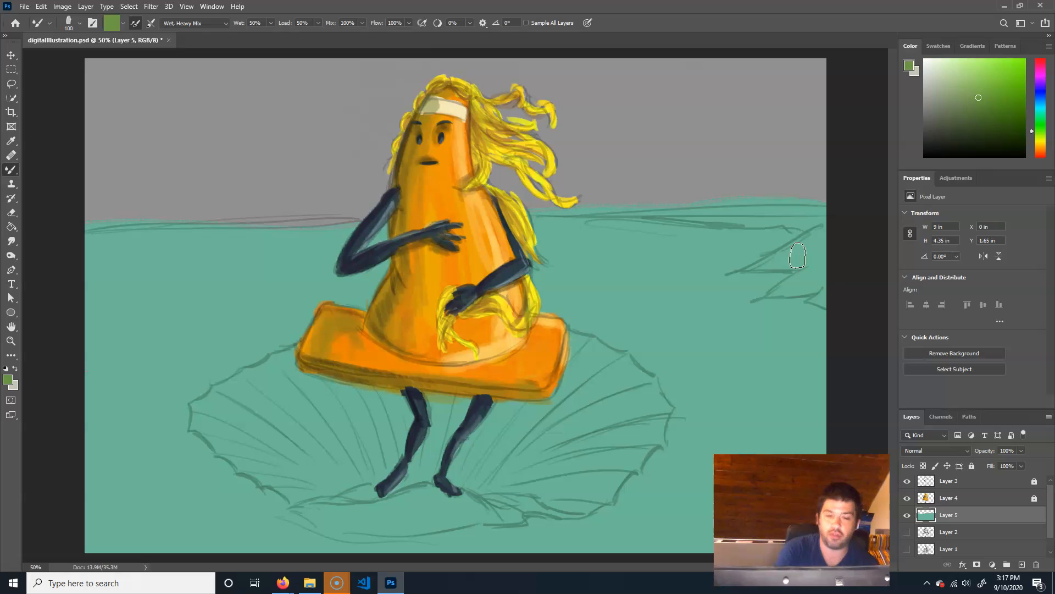
key(bracketleft)
key(bracketleft)
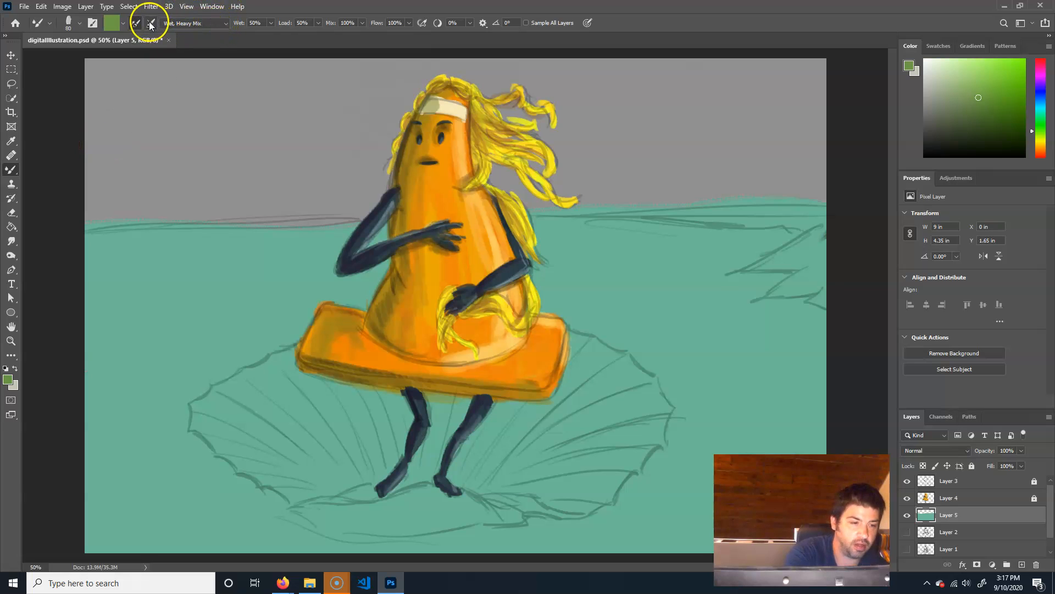
Try land strokes near the canvas's right edge with the Wet, Heavy Mix and Very Wet, Heavy Mix presets
drag(830, 228, 820, 228)
drag(769, 254, 813, 231)
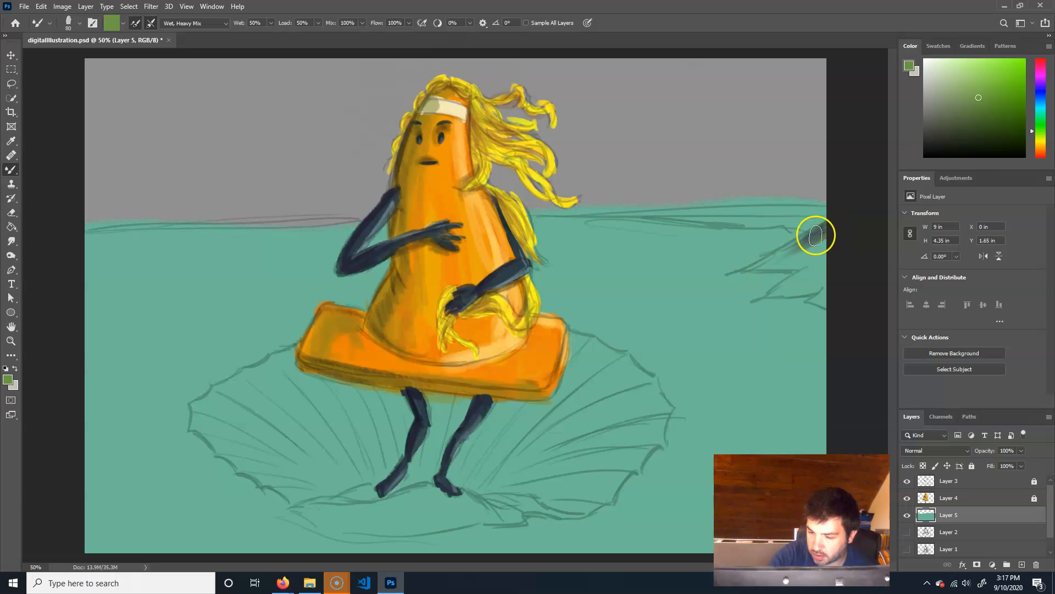
click(218, 23)
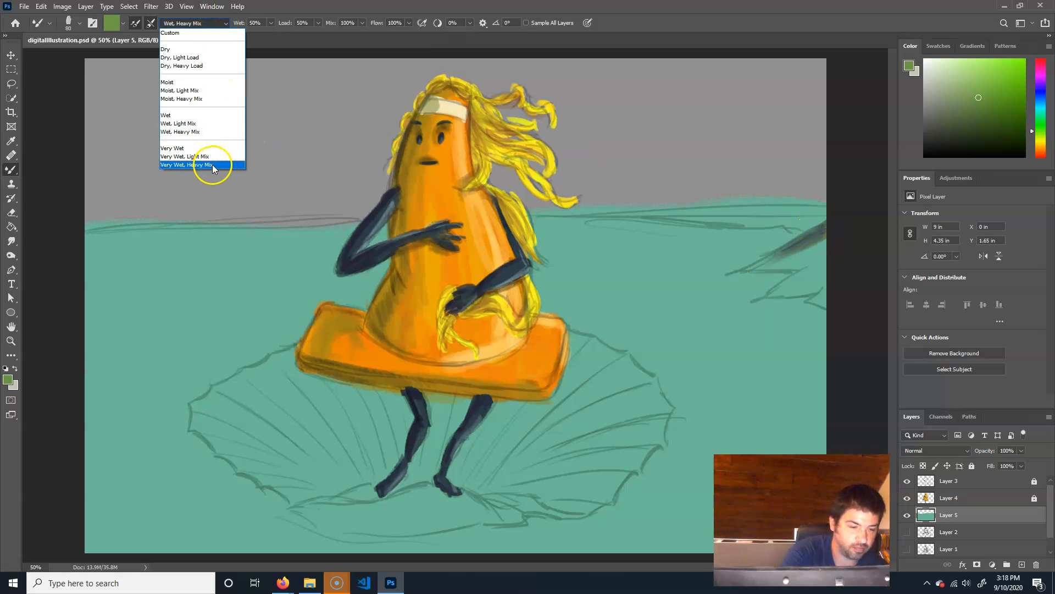
click(213, 163)
drag(822, 234, 764, 262)
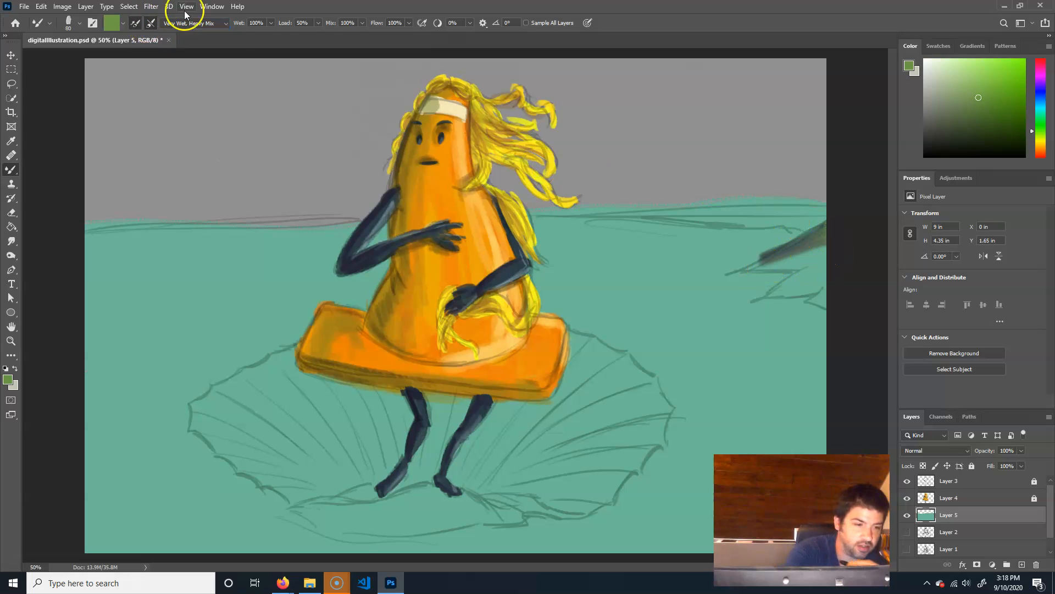
Choose the Dry, Heavy Load preset and paint the jagged shoreline and the distant hill on the horizon green
click(211, 24)
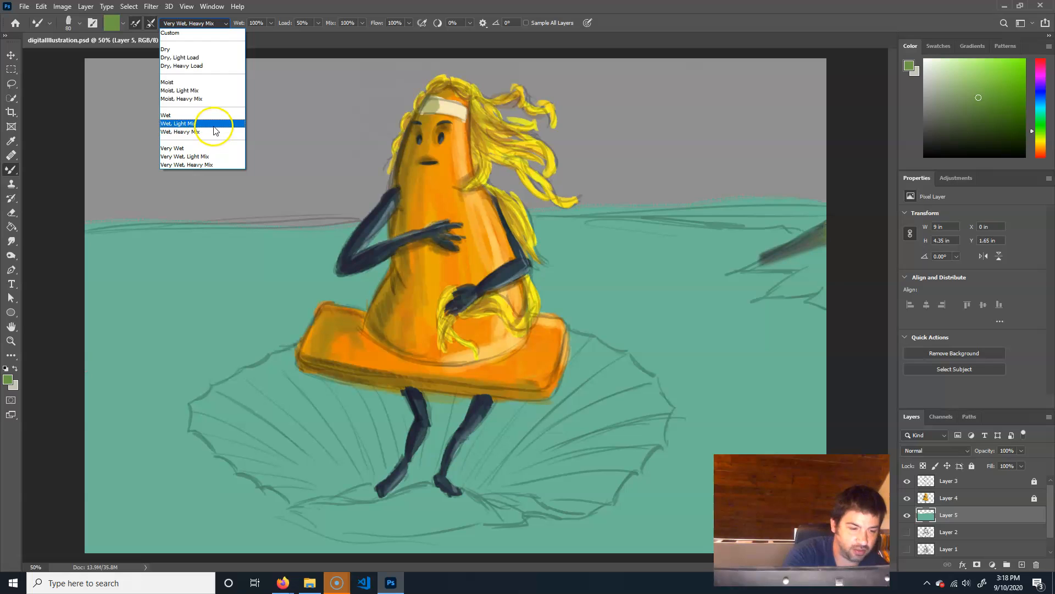
click(209, 65)
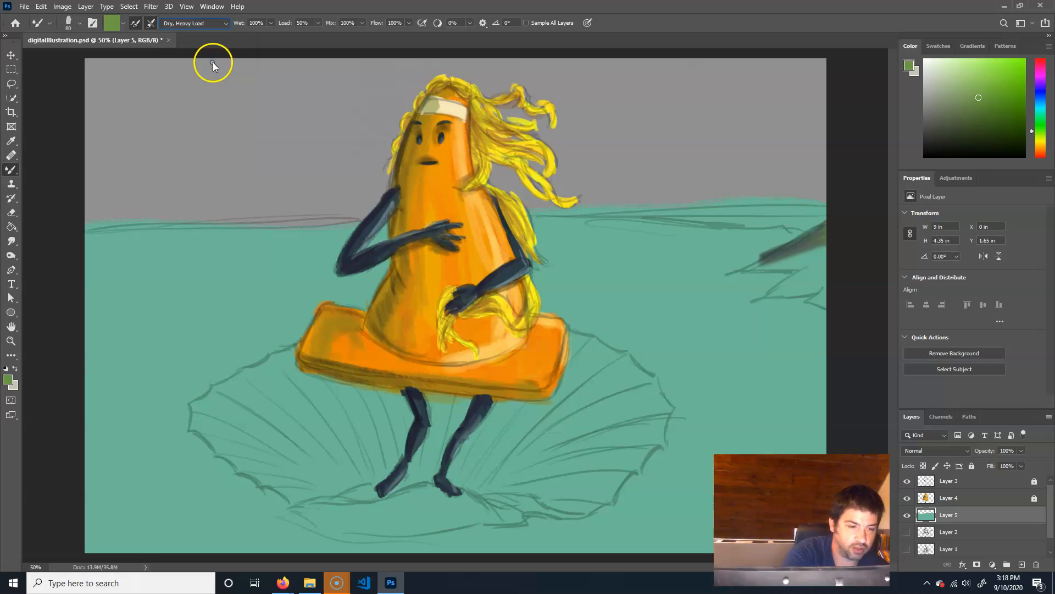
mouse_move(841, 223)
mouse_down()
mouse_move(751, 266)
mouse_move(826, 250)
mouse_move(790, 260)
mouse_move(825, 267)
mouse_move(788, 281)
mouse_move(823, 264)
mouse_move(798, 289)
mouse_move(819, 284)
mouse_move(787, 291)
mouse_move(827, 285)
mouse_move(818, 300)
mouse_move(825, 263)
mouse_move(808, 235)
mouse_move(820, 217)
mouse_move(664, 223)
mouse_move(841, 197)
mouse_move(684, 212)
mouse_move(711, 209)
mouse_up()
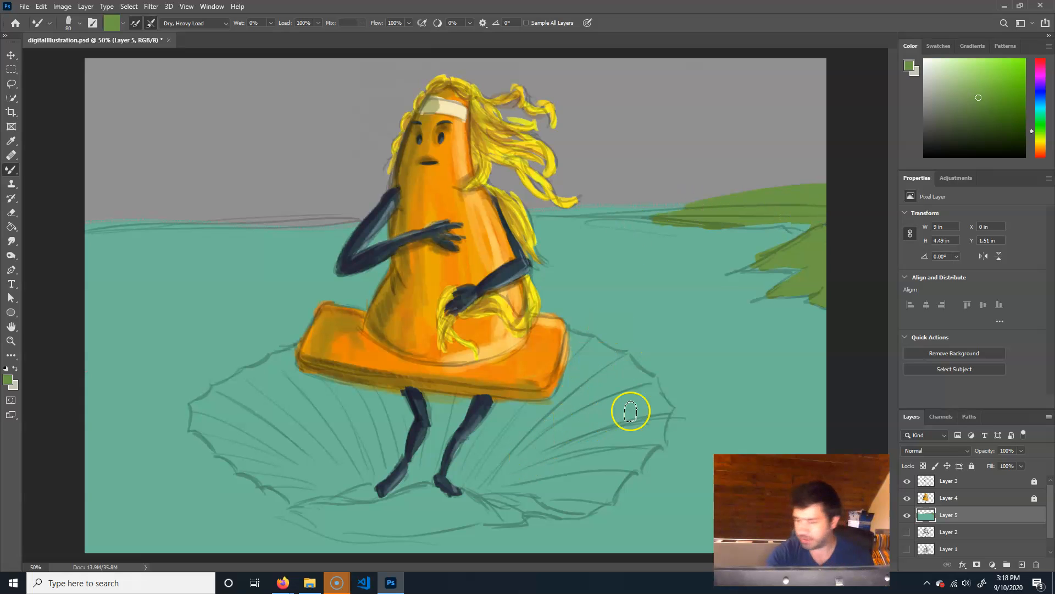
Pick a pale cream color and fill the whole scallop shell beneath the character, starting along its rim
click(1041, 147)
click(959, 74)
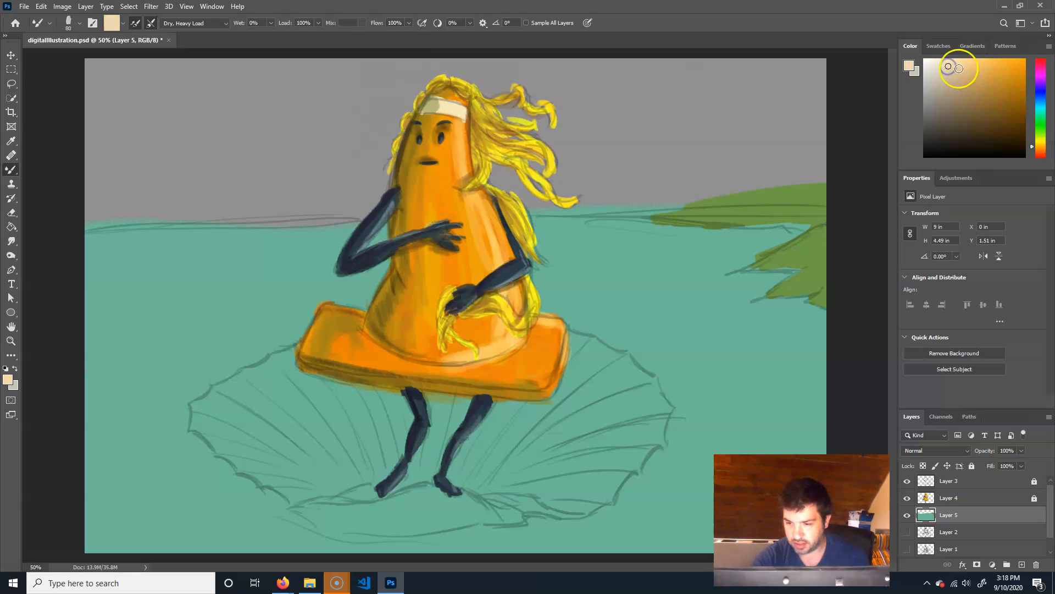
mouse_move(629, 449)
mouse_down()
mouse_move(651, 440)
mouse_move(632, 407)
mouse_move(660, 419)
mouse_up()
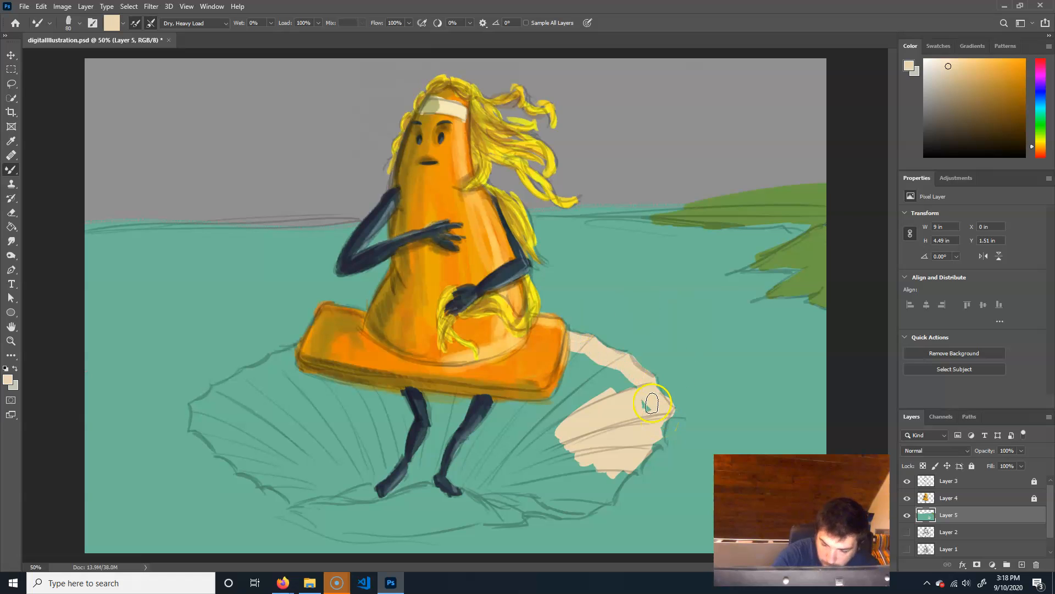
mouse_move(645, 380)
mouse_down()
mouse_move(658, 428)
mouse_move(664, 416)
mouse_move(655, 449)
mouse_move(658, 440)
mouse_move(586, 506)
mouse_up()
mouse_move(514, 514)
mouse_down()
mouse_move(338, 532)
mouse_move(264, 478)
mouse_move(264, 455)
mouse_move(263, 481)
mouse_move(246, 443)
mouse_move(240, 465)
mouse_move(196, 423)
mouse_move(198, 410)
mouse_move(273, 361)
mouse_move(374, 323)
mouse_move(305, 350)
mouse_up()
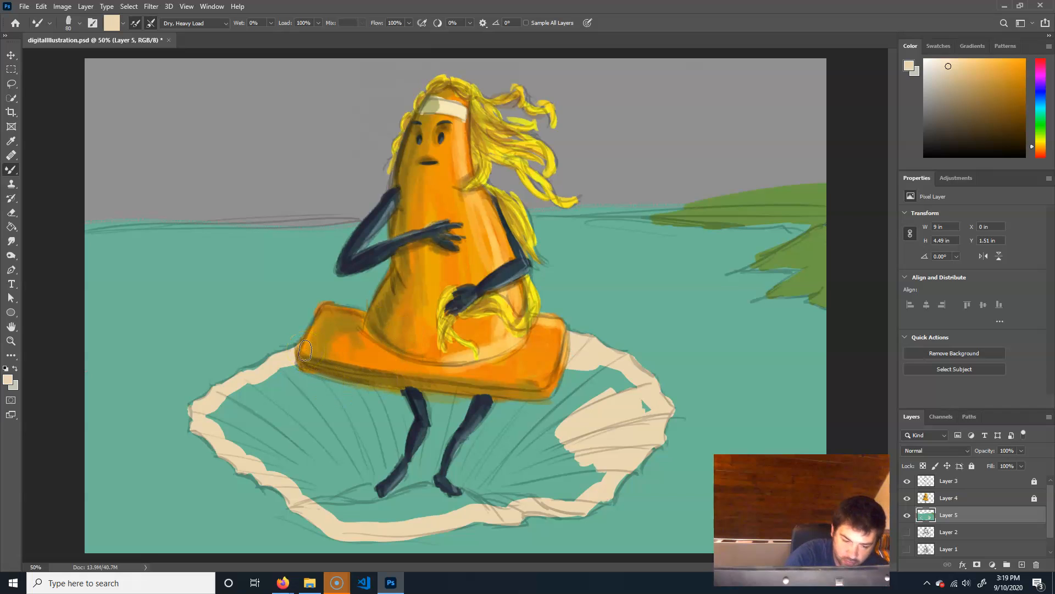
mouse_move(212, 415)
mouse_down()
mouse_move(254, 417)
mouse_move(293, 470)
mouse_move(357, 520)
mouse_move(588, 487)
mouse_move(605, 467)
mouse_move(527, 459)
mouse_move(646, 405)
mouse_move(577, 374)
mouse_move(522, 462)
mouse_move(497, 473)
mouse_move(472, 407)
mouse_move(487, 440)
mouse_move(429, 396)
mouse_up()
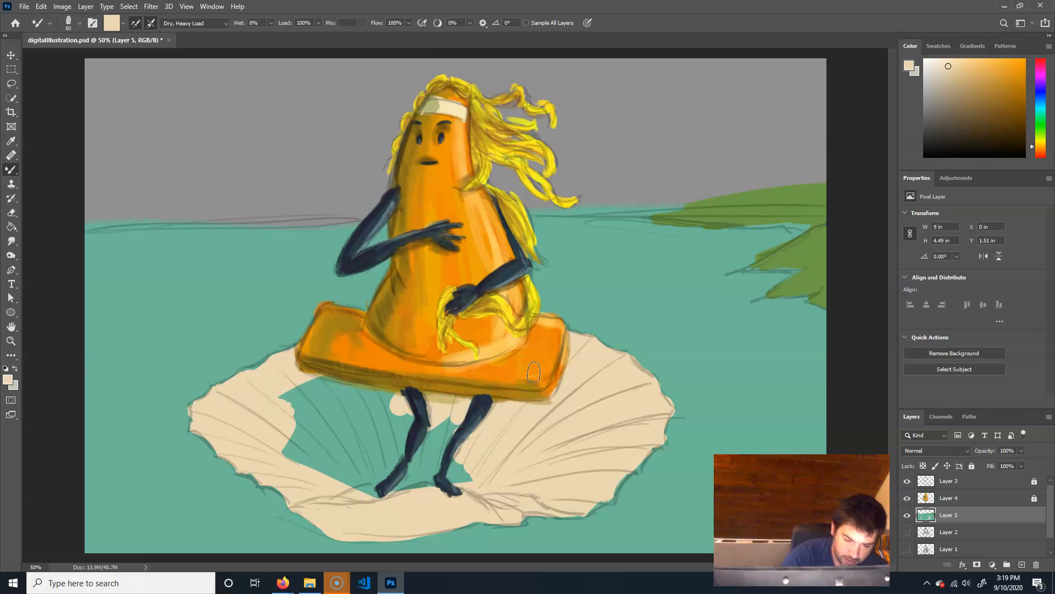
mouse_move(363, 393)
mouse_down()
mouse_move(327, 410)
mouse_move(292, 395)
mouse_move(285, 452)
mouse_move(404, 437)
mouse_up()
mouse_move(297, 469)
mouse_down()
mouse_move(443, 465)
mouse_move(341, 486)
mouse_up()
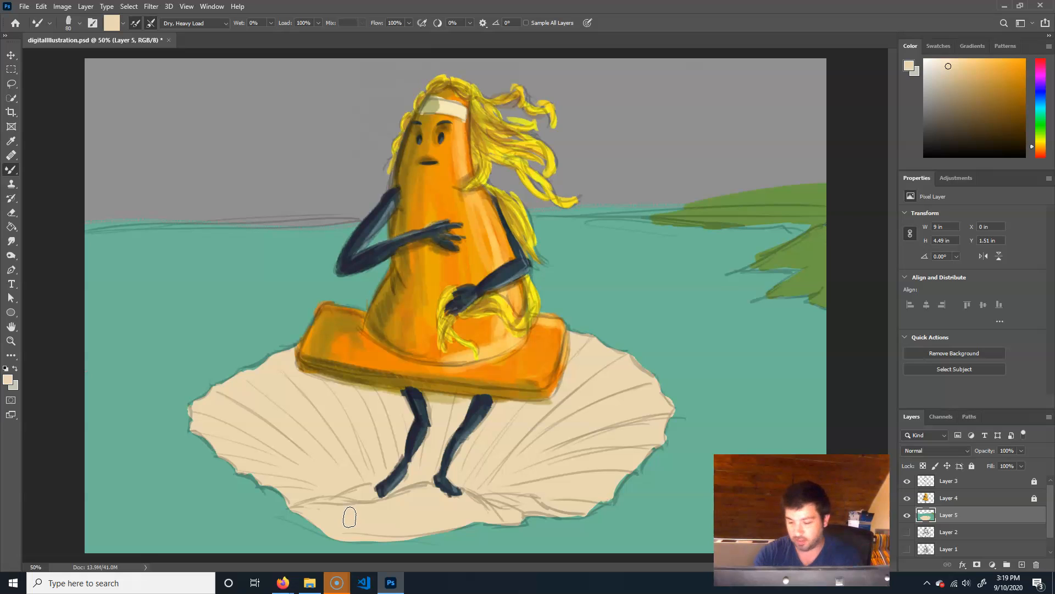
Pick a gray-brown color, set the mixer brush's Wet value to 35%, and paint the first rib shadow on the shell
drag(959, 88, 945, 105)
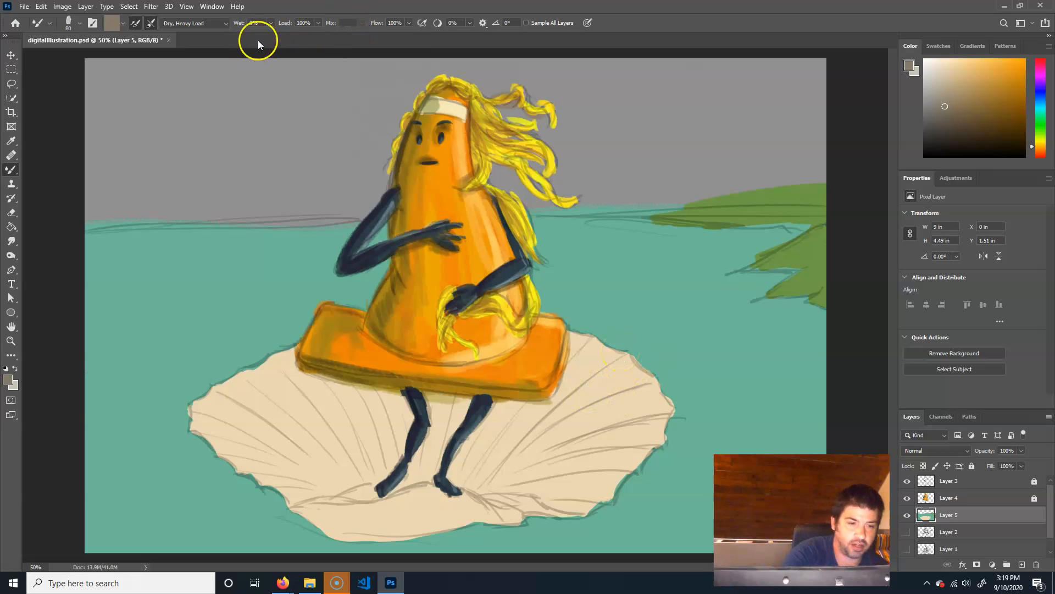
click(271, 23)
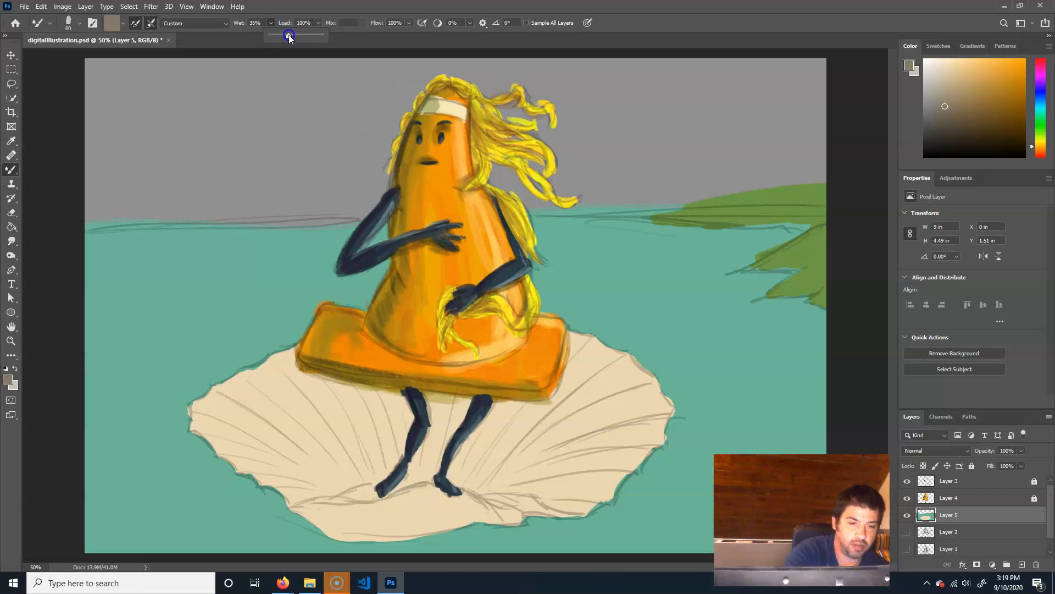
mouse_move(624, 370)
mouse_down()
mouse_move(648, 370)
mouse_move(637, 381)
mouse_move(624, 373)
mouse_move(494, 479)
mouse_up()
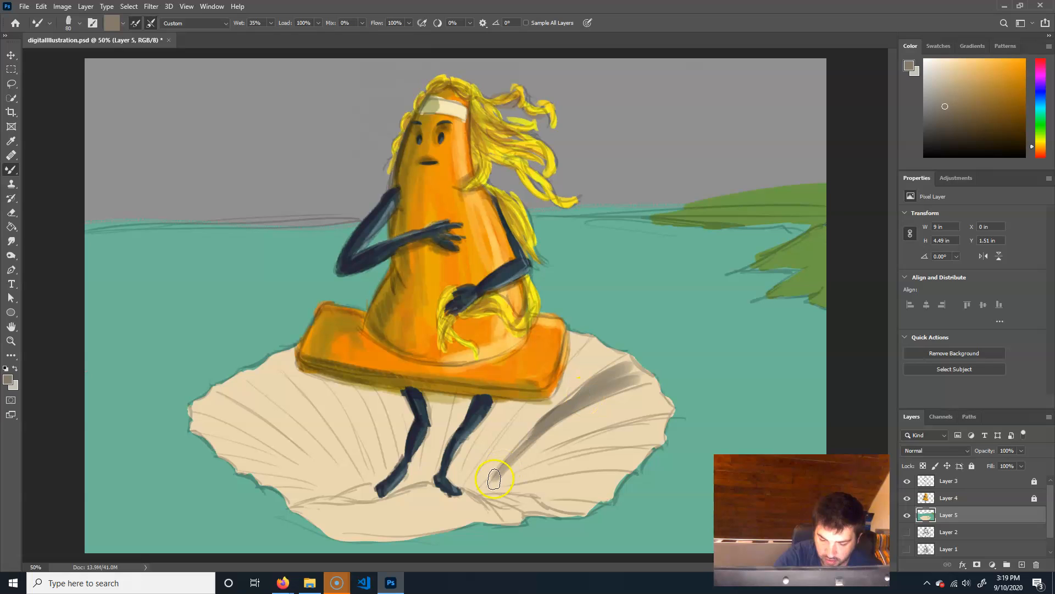
mouse_move(563, 415)
mouse_down()
mouse_move(587, 394)
mouse_move(638, 389)
mouse_move(650, 367)
mouse_up()
Pick a lighter taupe and paint shadow strokes along the shell's remaining ribs and beneath the character's feet
click(949, 95)
mouse_move(592, 394)
mouse_down()
mouse_move(565, 410)
mouse_move(630, 379)
mouse_move(501, 468)
mouse_move(579, 398)
mouse_move(663, 421)
mouse_move(602, 446)
mouse_up()
mouse_move(520, 470)
mouse_down()
mouse_move(615, 434)
mouse_move(648, 443)
mouse_move(511, 491)
mouse_move(613, 488)
mouse_move(500, 491)
mouse_move(589, 499)
mouse_move(524, 490)
mouse_move(552, 498)
mouse_up()
mouse_move(464, 481)
mouse_down()
mouse_move(506, 414)
mouse_move(467, 476)
mouse_move(449, 437)
mouse_move(435, 486)
mouse_move(459, 423)
mouse_up()
mouse_move(412, 471)
mouse_down()
mouse_move(411, 440)
mouse_move(415, 450)
mouse_up()
mouse_move(364, 396)
mouse_down()
mouse_move(360, 370)
mouse_move(393, 483)
mouse_move(392, 466)
mouse_move(324, 391)
mouse_up()
mouse_move(286, 361)
mouse_down()
mouse_move(365, 482)
mouse_move(293, 366)
mouse_move(303, 434)
mouse_move(235, 380)
mouse_move(344, 485)
mouse_move(232, 388)
mouse_move(218, 392)
mouse_move(248, 401)
mouse_move(330, 471)
mouse_move(247, 386)
mouse_up()
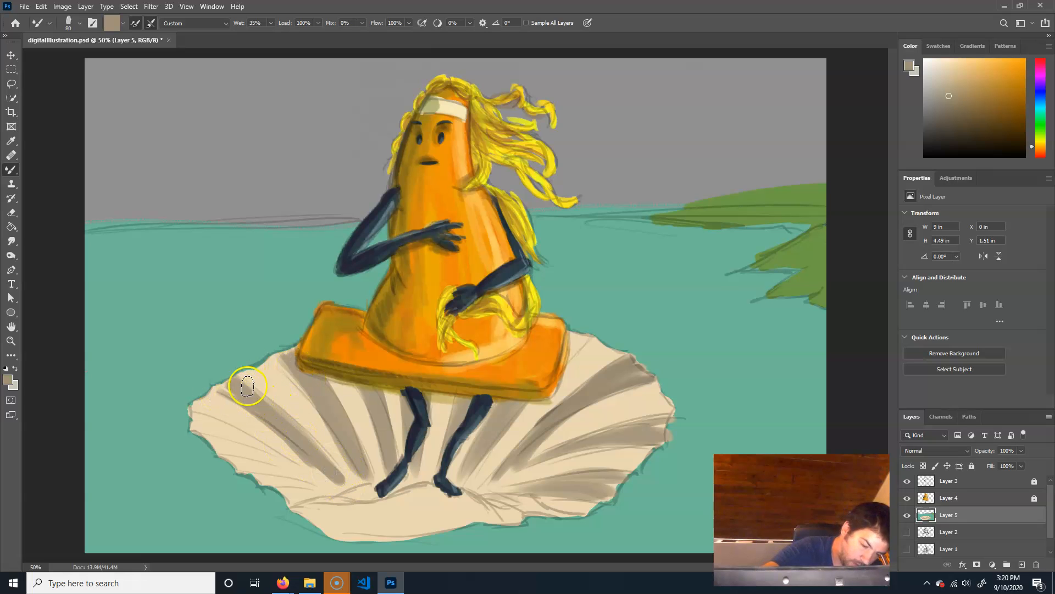
mouse_move(203, 423)
mouse_down()
mouse_move(194, 428)
mouse_move(225, 436)
mouse_move(190, 423)
mouse_move(237, 469)
mouse_up()
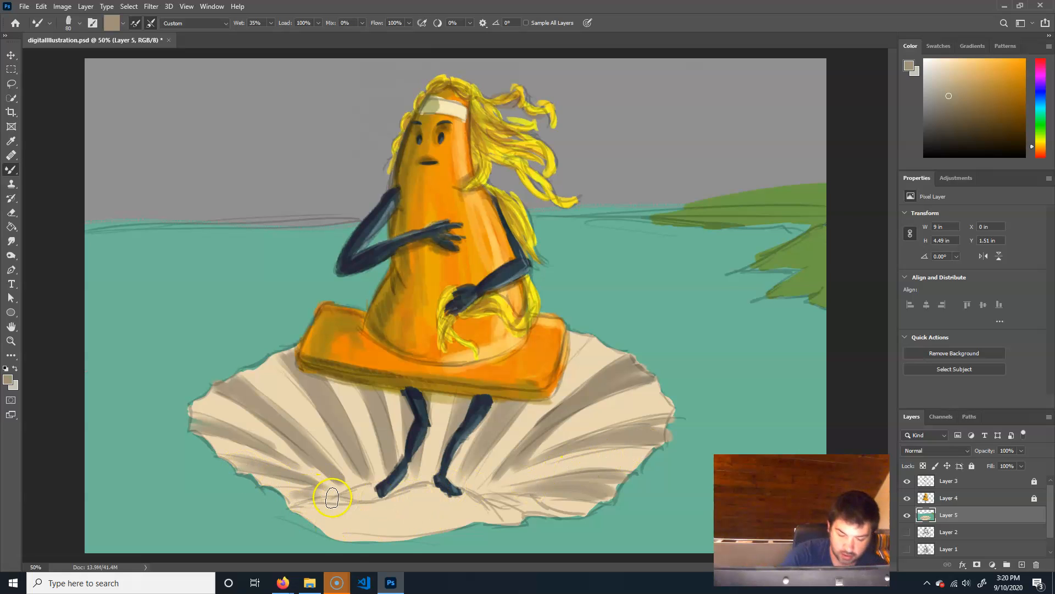
mouse_move(338, 492)
mouse_down()
mouse_move(422, 485)
mouse_move(366, 495)
mouse_move(416, 488)
mouse_move(386, 485)
mouse_move(476, 498)
mouse_move(427, 476)
mouse_move(325, 491)
mouse_move(585, 485)
mouse_up()
Pick a darker brown and deepen the shadows in the shell's grooves and around the character's feet
click(950, 112)
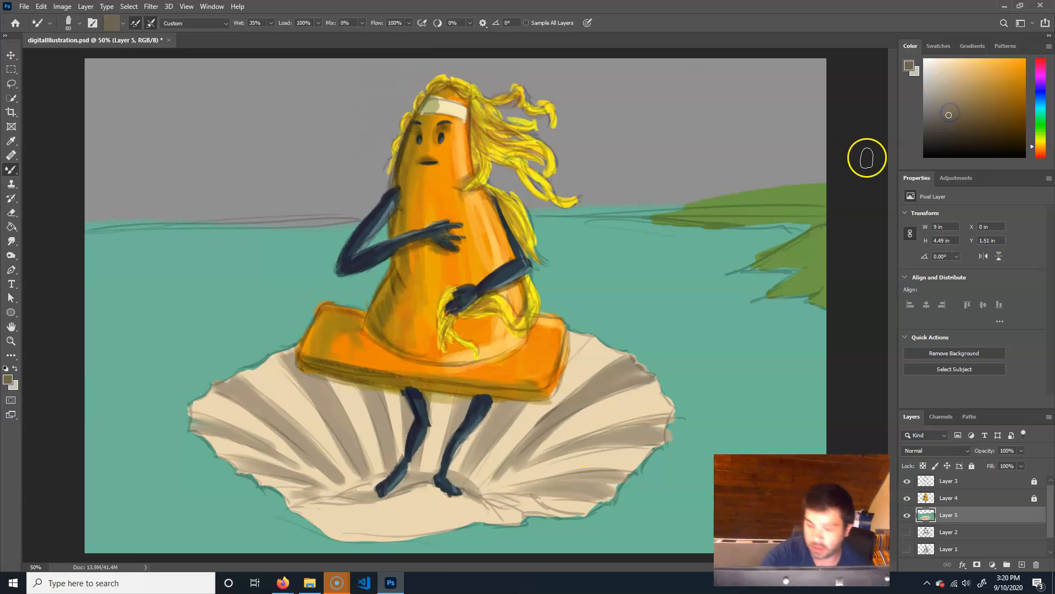
drag(642, 383, 530, 442)
drag(658, 442, 545, 461)
drag(620, 483, 516, 492)
drag(517, 411, 465, 477)
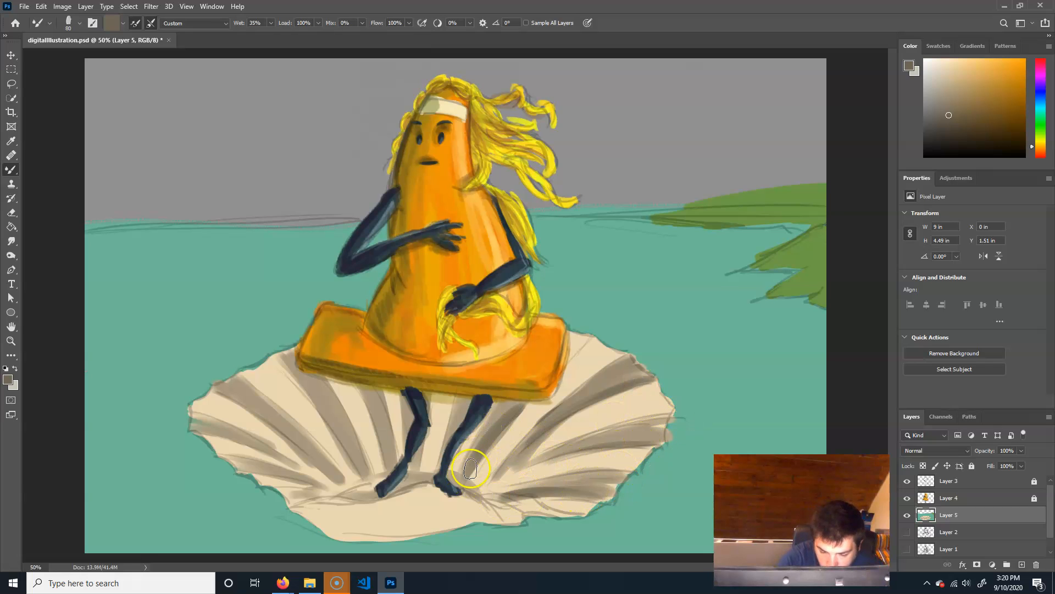
drag(466, 411, 443, 482)
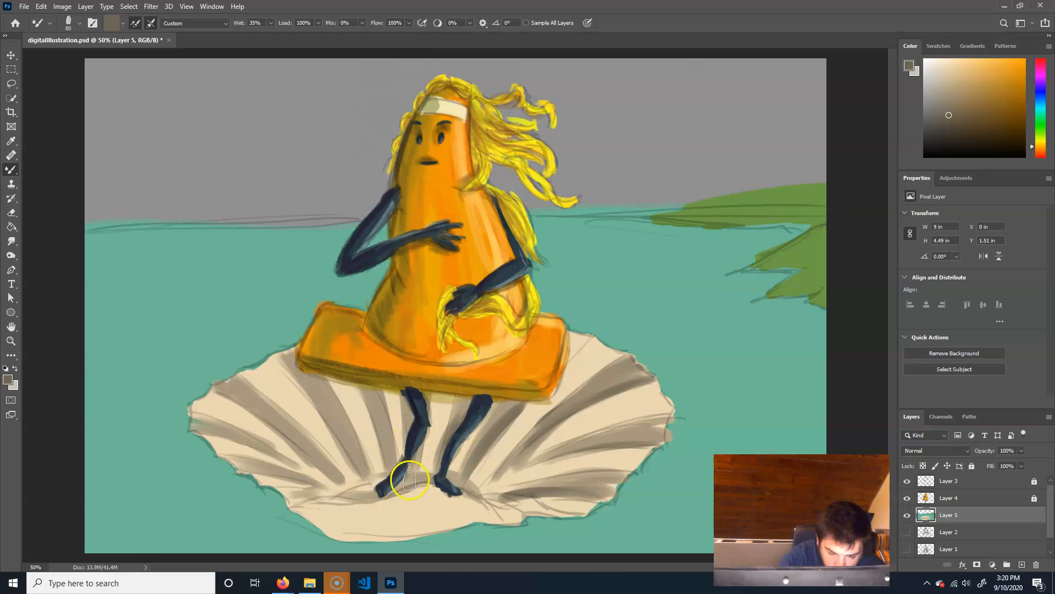
drag(381, 408, 394, 463)
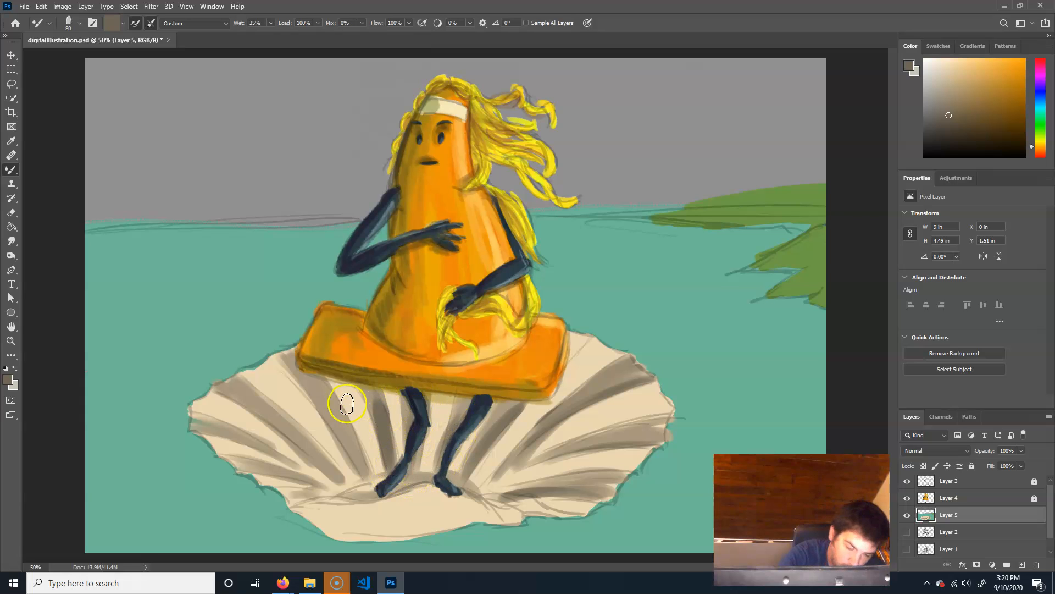
drag(310, 391, 353, 453)
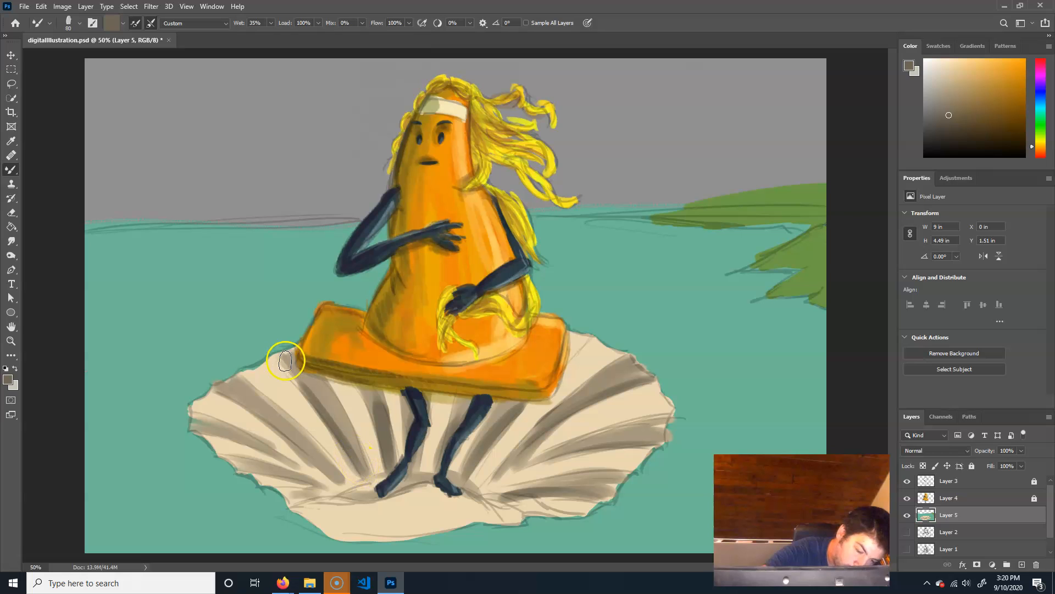
drag(248, 403, 329, 471)
drag(220, 429, 323, 484)
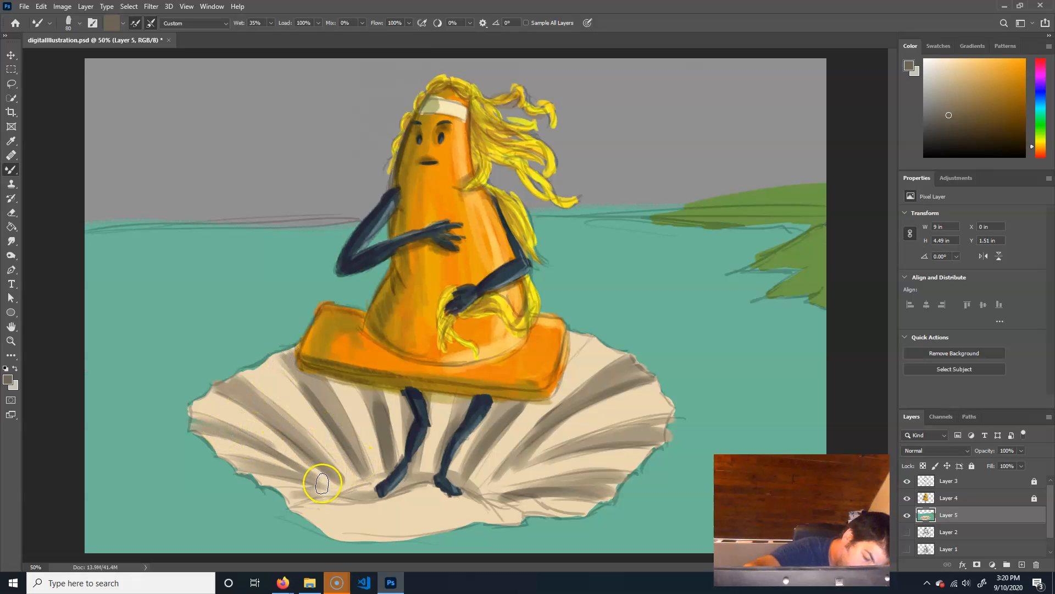
mouse_move(239, 474)
mouse_down()
mouse_move(358, 480)
mouse_move(378, 494)
mouse_move(330, 510)
mouse_up()
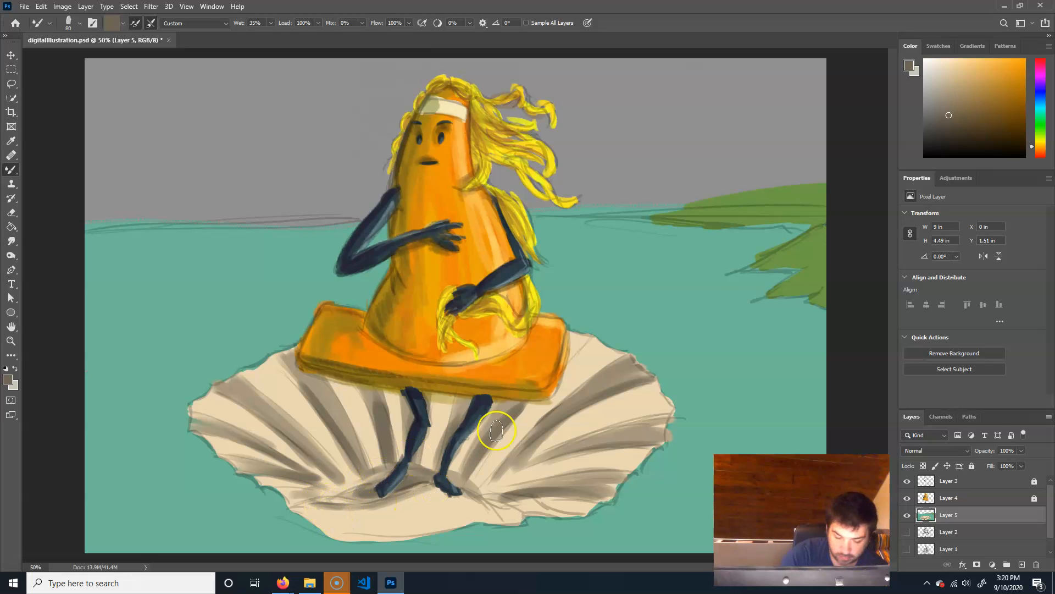
Paint the shell's front lip ochre and add dark brown rib lines to it, reducing the mixer brush to 45 px
click(982, 120)
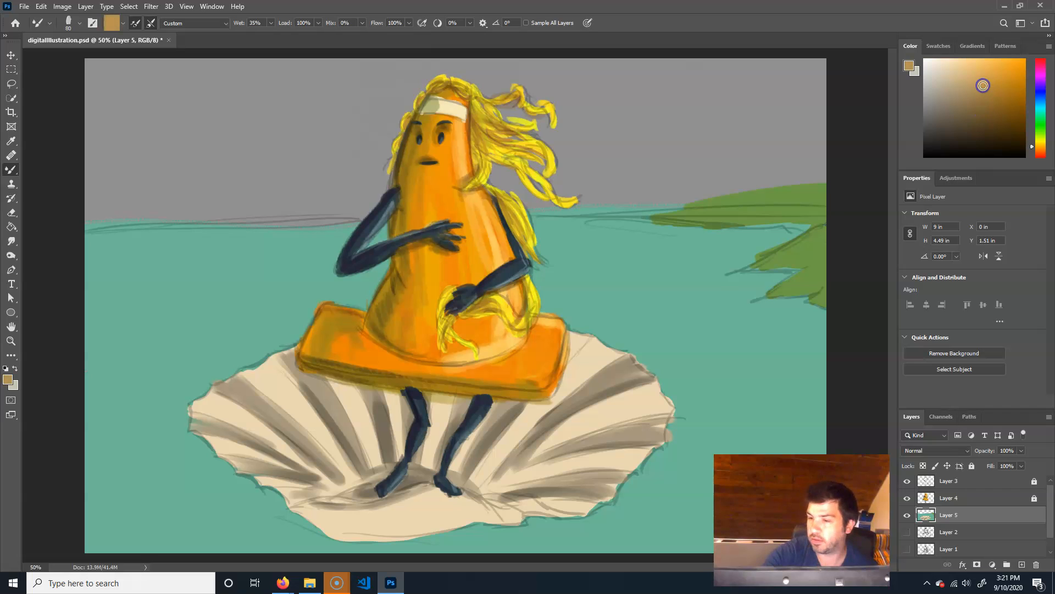
mouse_move(311, 519)
mouse_down()
mouse_move(484, 522)
mouse_move(433, 493)
mouse_move(506, 516)
mouse_move(329, 525)
mouse_move(315, 515)
mouse_move(349, 534)
mouse_move(320, 523)
mouse_move(384, 535)
mouse_move(479, 518)
mouse_move(370, 533)
mouse_move(448, 528)
mouse_up()
drag(966, 111, 976, 121)
mouse_move(399, 487)
mouse_down()
mouse_move(306, 502)
mouse_move(379, 536)
mouse_up()
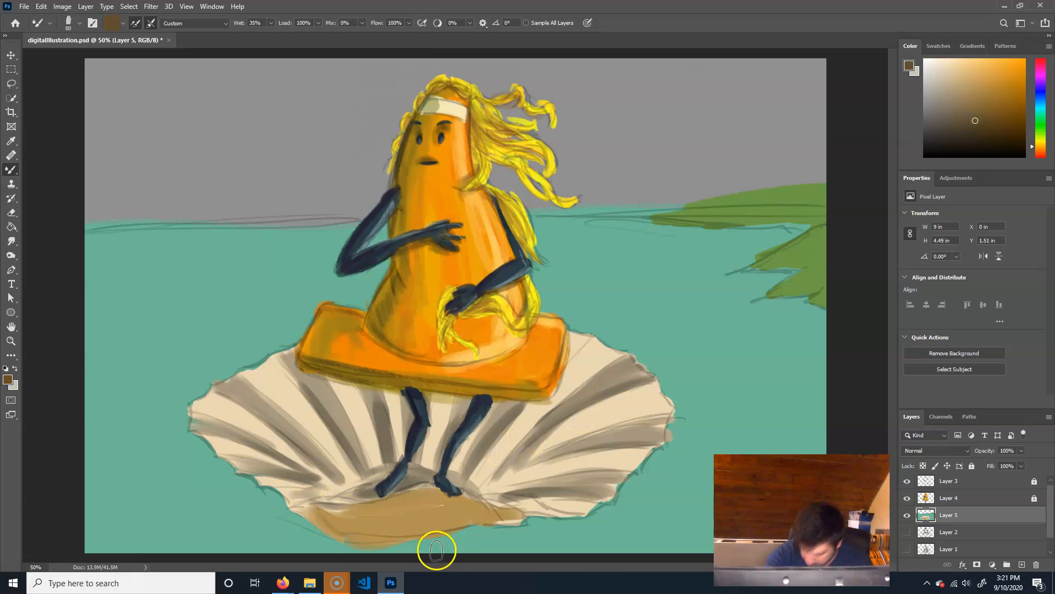
key(bracketleft)
key(bracketleft)
key(bracketleft)
key(bracketleft)
mouse_move(384, 499)
mouse_down()
mouse_move(329, 530)
mouse_move(370, 542)
mouse_move(393, 522)
mouse_move(384, 535)
mouse_move(401, 546)
mouse_move(495, 516)
mouse_move(483, 516)
mouse_move(495, 522)
mouse_up()
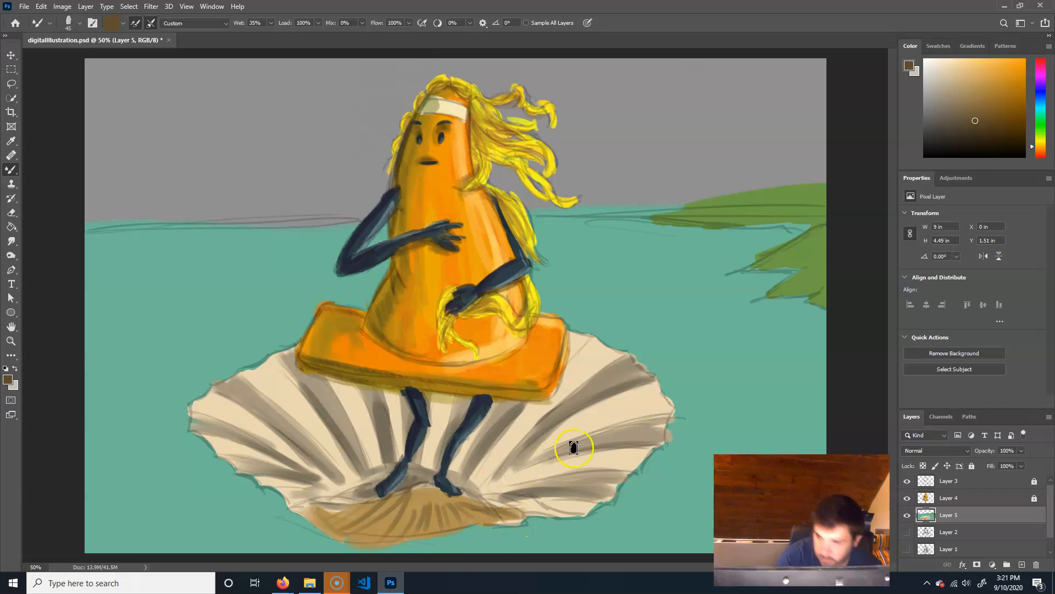
Pick a pale yellow color and paint highlights between the rib lines on the shell's front lip
alt+click(574, 448)
drag(1043, 146, 1043, 143)
click(967, 65)
mouse_move(413, 493)
mouse_down()
mouse_move(381, 547)
mouse_move(366, 534)
mouse_move(411, 485)
mouse_move(330, 528)
mouse_move(378, 513)
mouse_move(403, 538)
mouse_move(432, 520)
mouse_move(423, 529)
mouse_move(477, 513)
mouse_move(506, 487)
mouse_move(528, 489)
mouse_up()
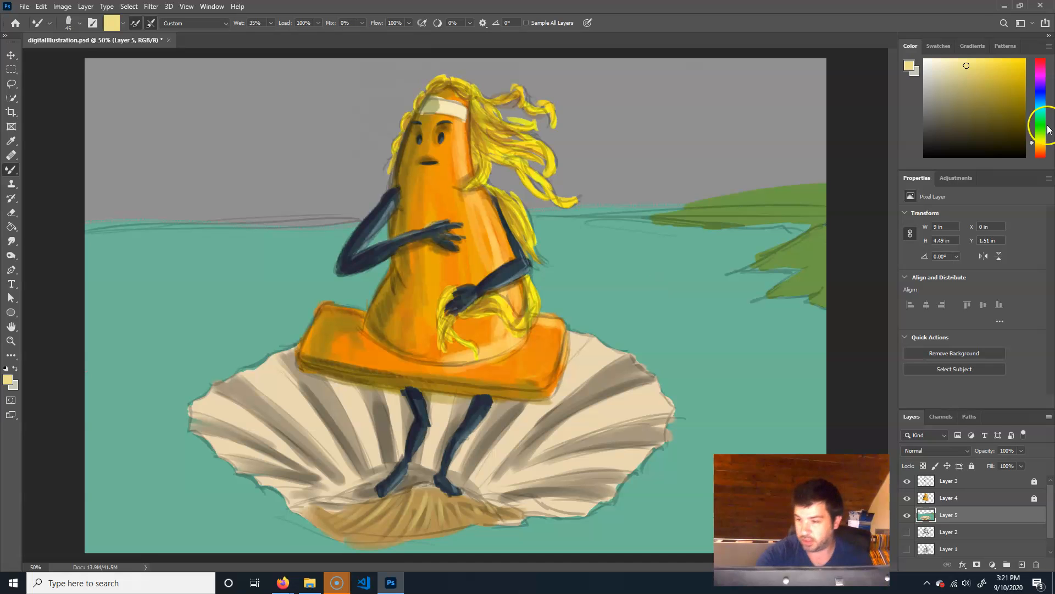
click(1044, 108)
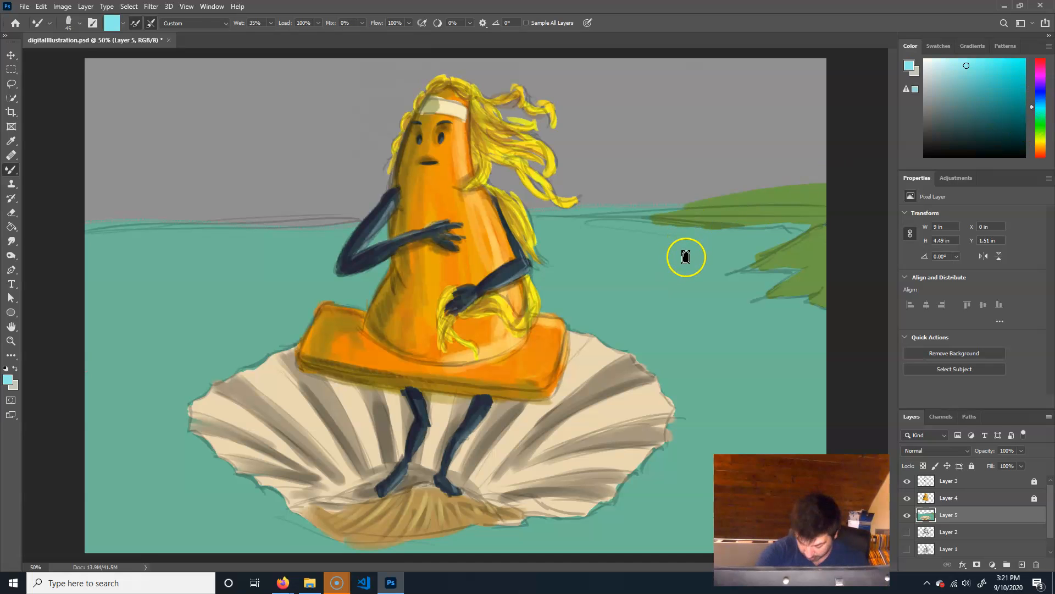
key(i)
click(663, 277)
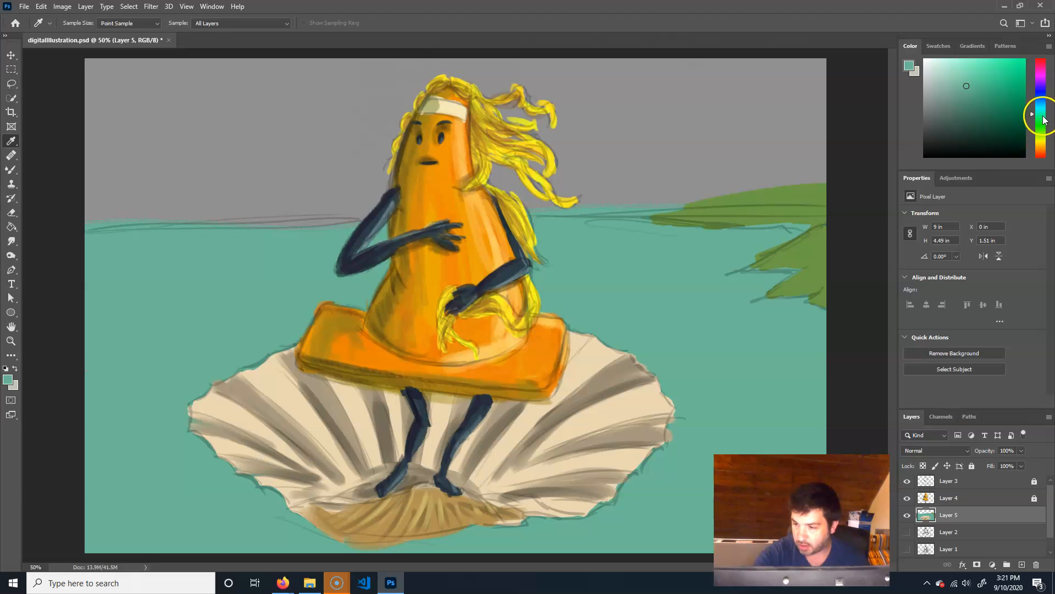
key(b)
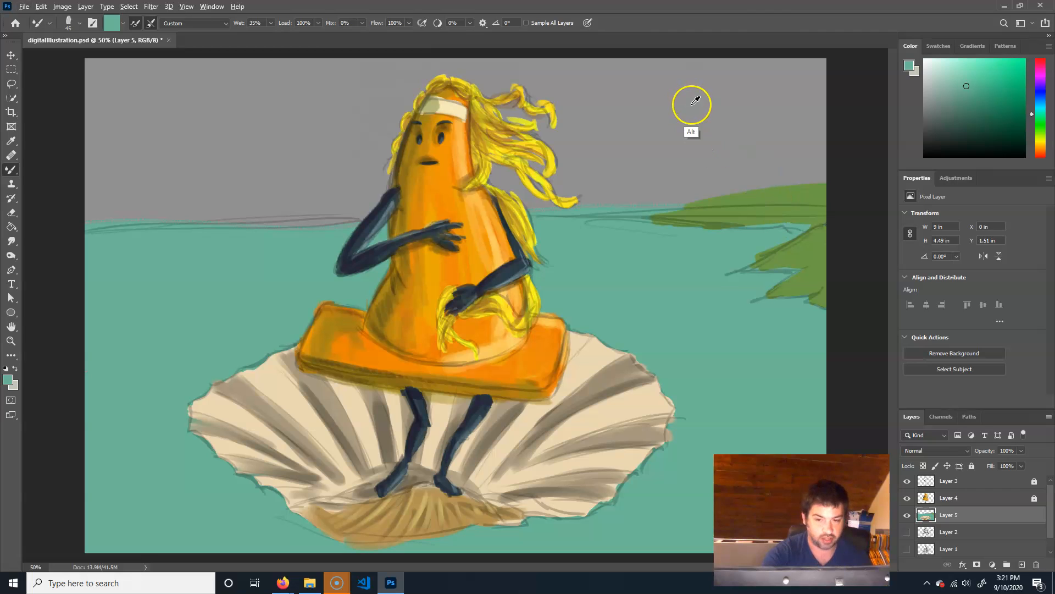
alt+click(796, 195)
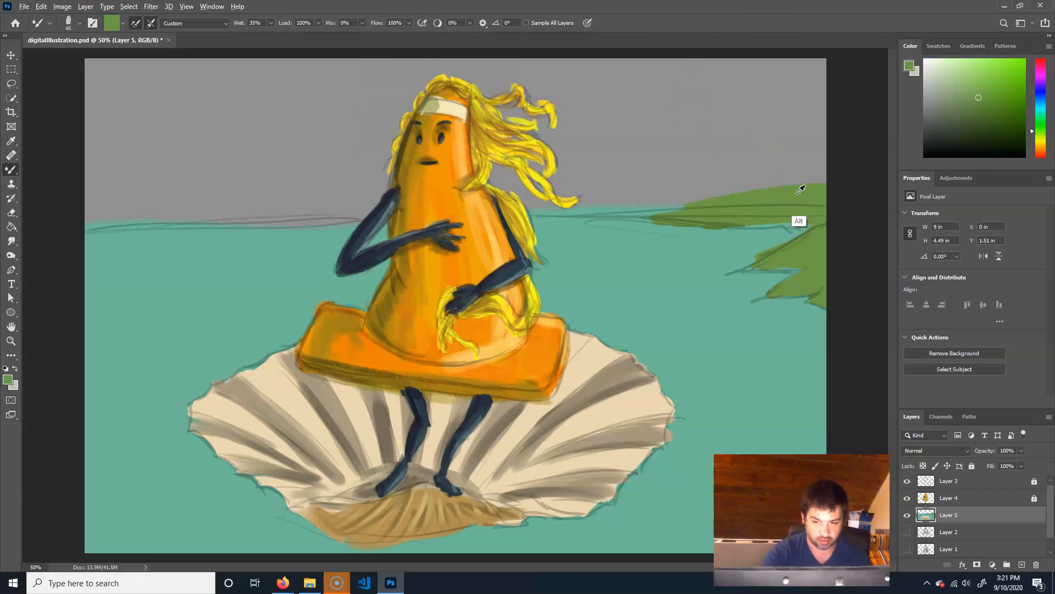
Sample the sea's teal, pick a paler tint, enlarge the mixer brush to 90 px and paint light streaks across the water below the horizon
alt+click(698, 288)
click(947, 72)
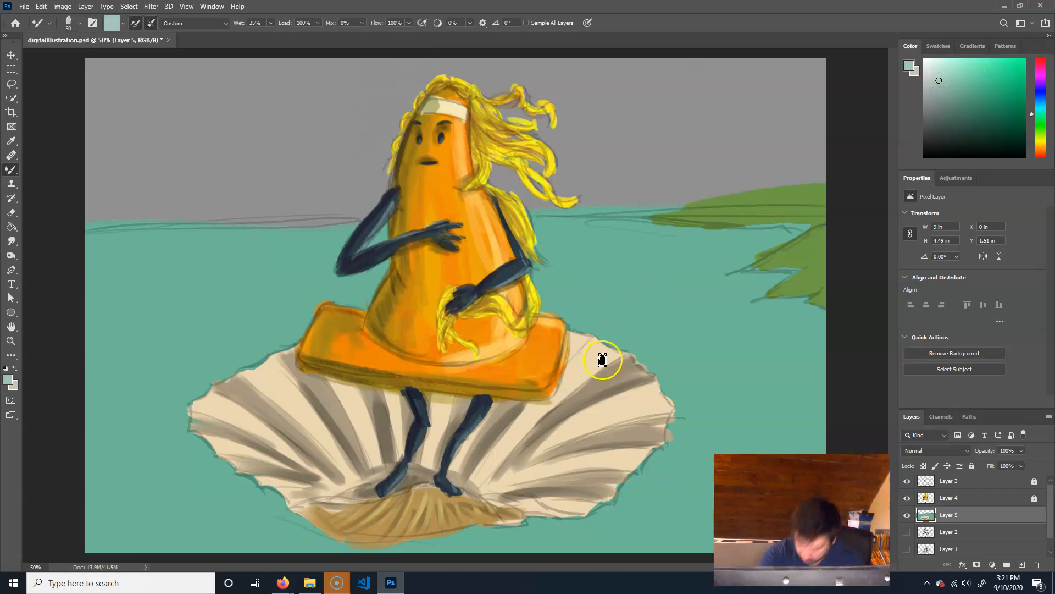
key(bracketright)
key(bracketright)
mouse_move(657, 223)
mouse_down()
mouse_move(474, 230)
mouse_move(685, 228)
mouse_move(481, 227)
mouse_move(294, 245)
mouse_up()
drag(553, 234, 243, 245)
drag(448, 233, 127, 248)
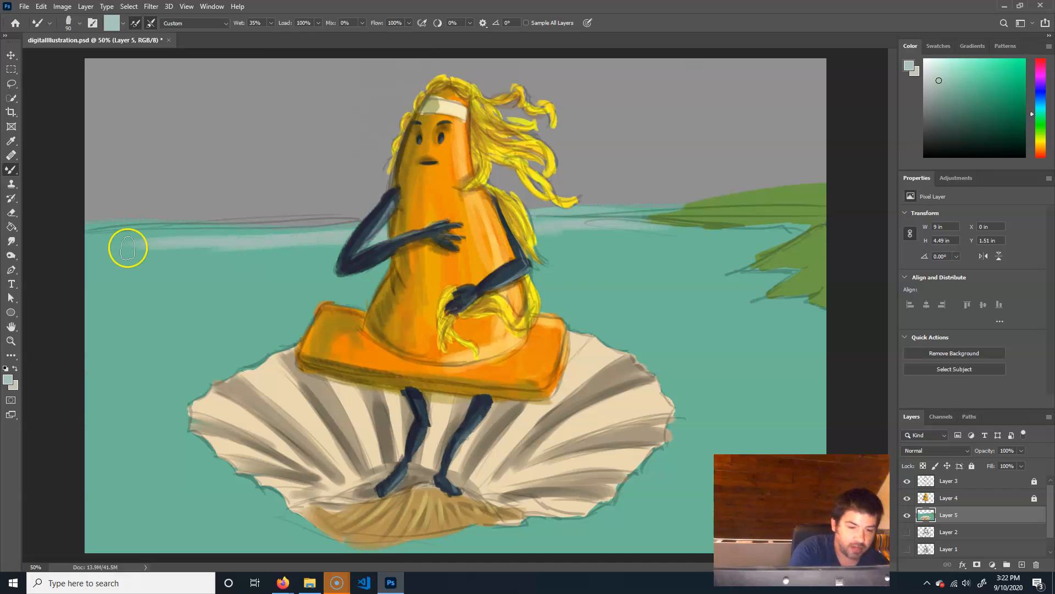
Add pale teal wave streaks to the distant water on both sides of the character
drag(365, 241, 63, 243)
drag(297, 238, 99, 234)
drag(369, 244, 88, 264)
mouse_move(483, 278)
mouse_down()
mouse_move(110, 262)
mouse_move(395, 271)
mouse_up()
drag(531, 245, 649, 240)
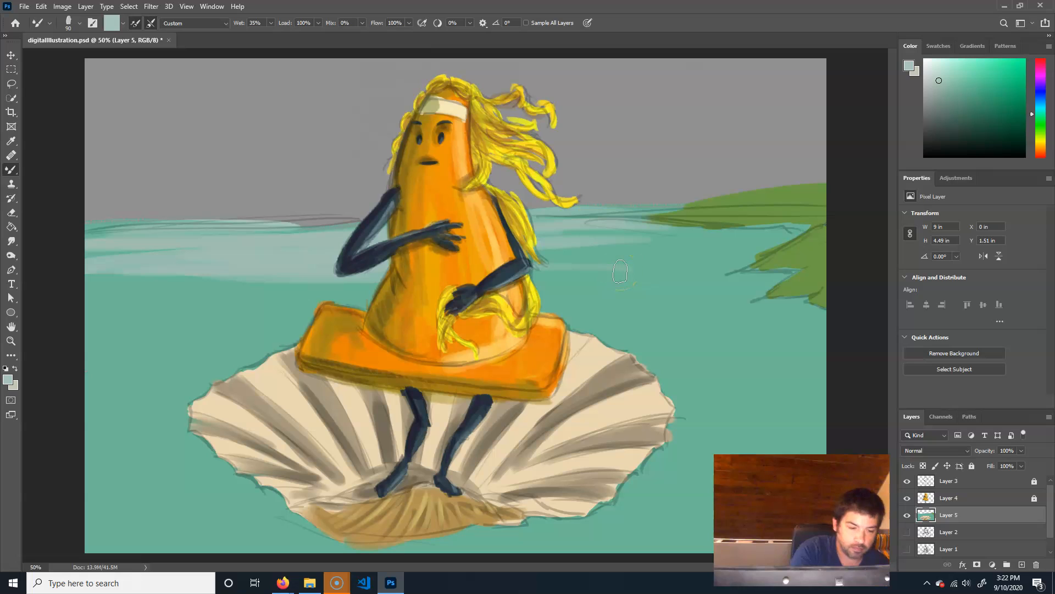
drag(378, 290, 210, 303)
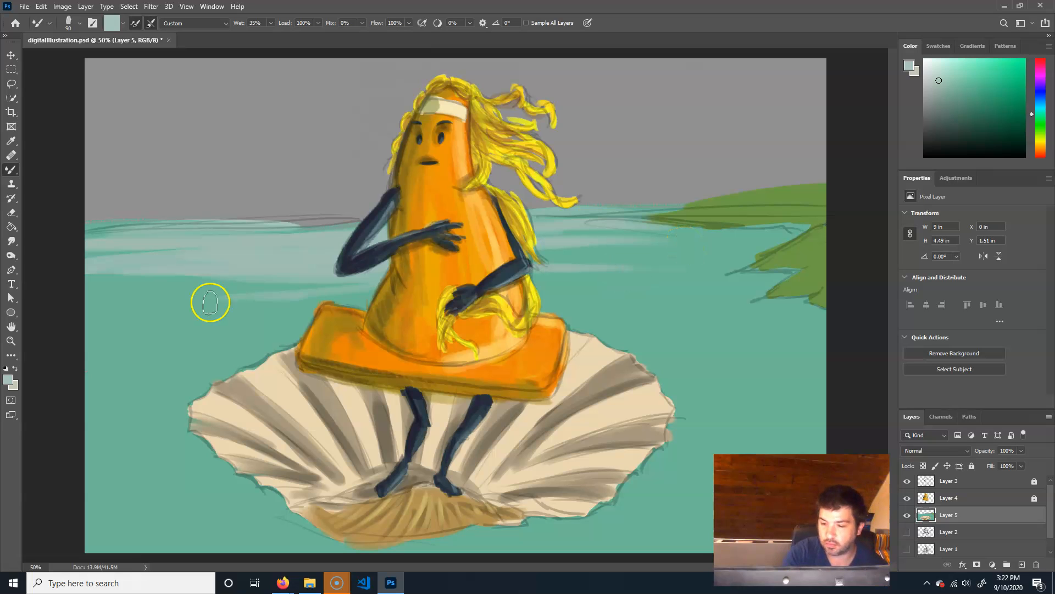
Extend the pale teal streaks down the middle of the sea, toward the land and above both sides of the shell
drag(639, 292, 534, 284)
drag(393, 292, 76, 322)
drag(321, 288, 97, 290)
drag(618, 303, 565, 299)
drag(722, 257, 589, 285)
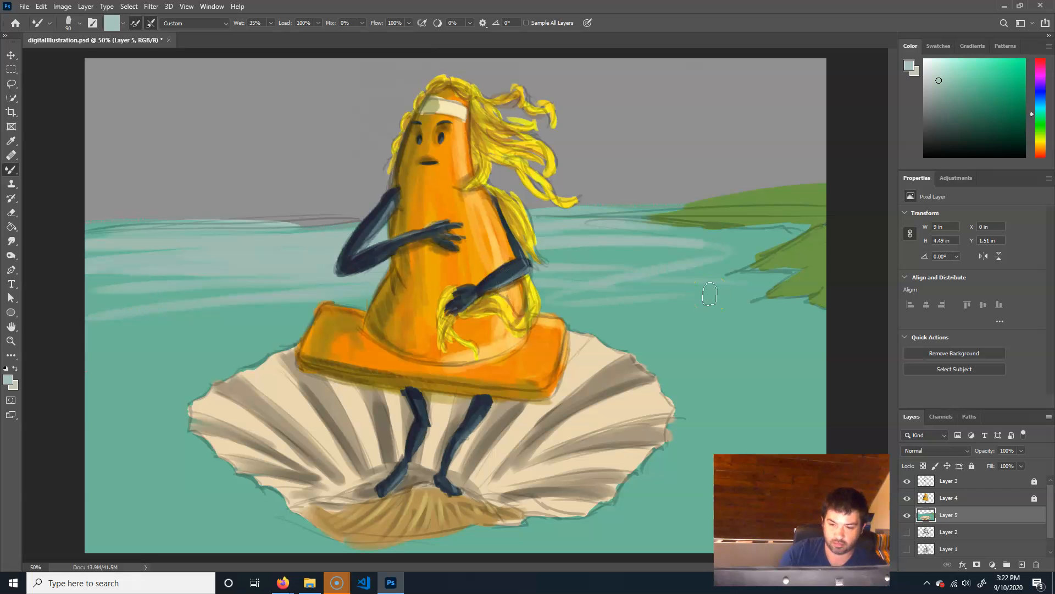
drag(726, 309, 596, 311)
drag(596, 311, 752, 311)
mouse_move(709, 247)
mouse_down()
mouse_move(540, 259)
mouse_move(755, 245)
mouse_up()
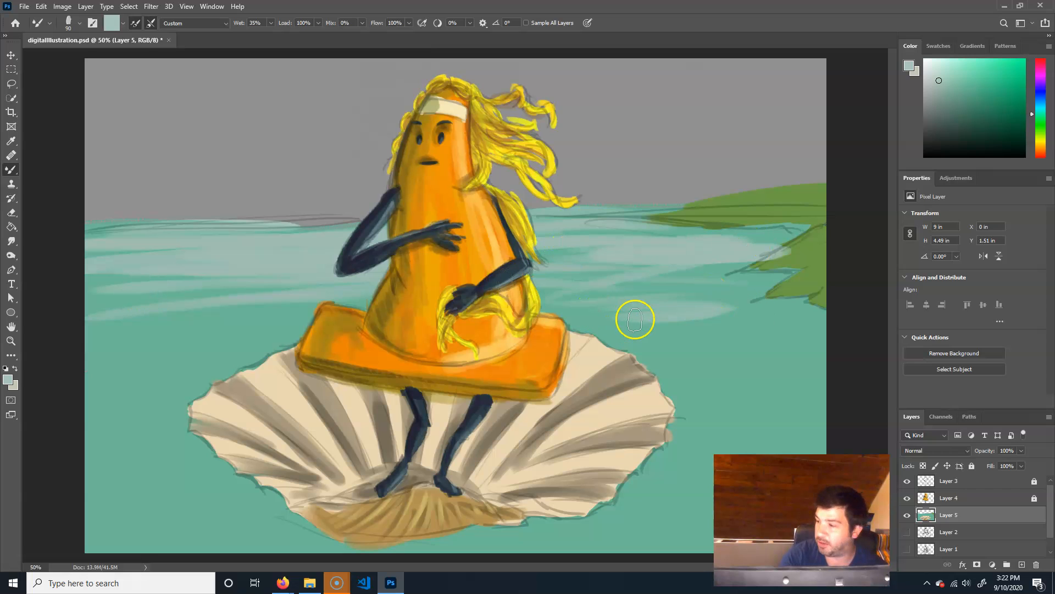
drag(288, 322, 140, 362)
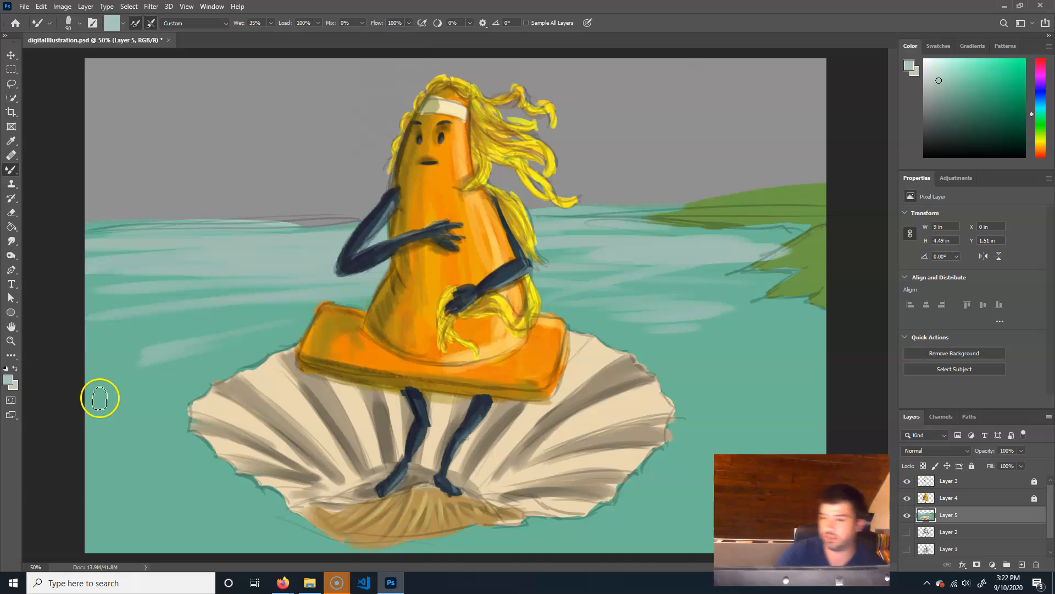
Pick a dark teal and paint shadow strokes in the foreground water beneath and on both sides of the shell
click(963, 121)
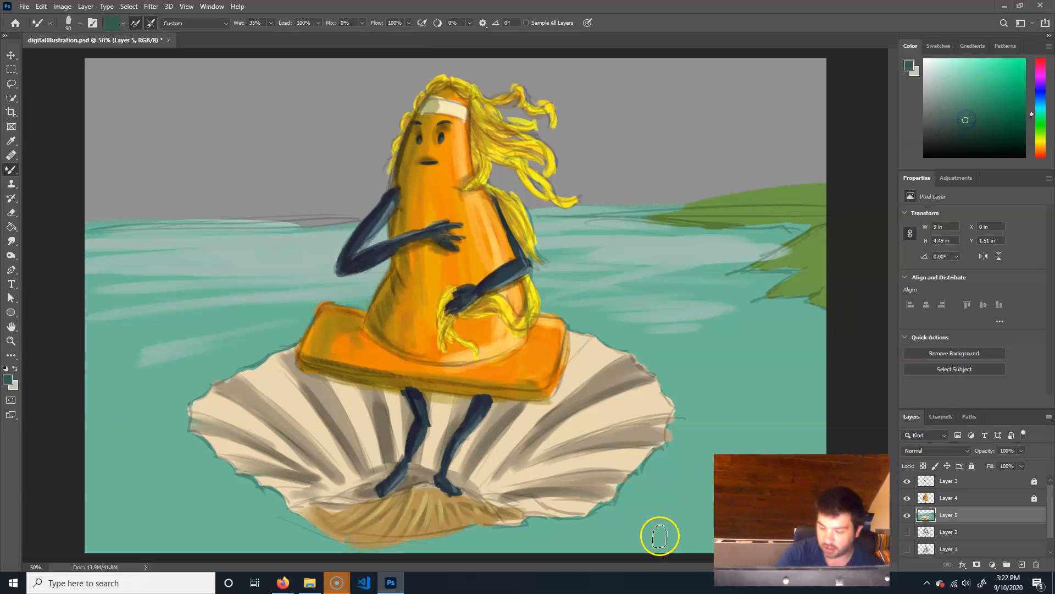
mouse_move(467, 548)
mouse_down()
mouse_move(581, 549)
mouse_move(439, 551)
mouse_move(523, 520)
mouse_move(596, 523)
mouse_move(528, 547)
mouse_move(580, 532)
mouse_up()
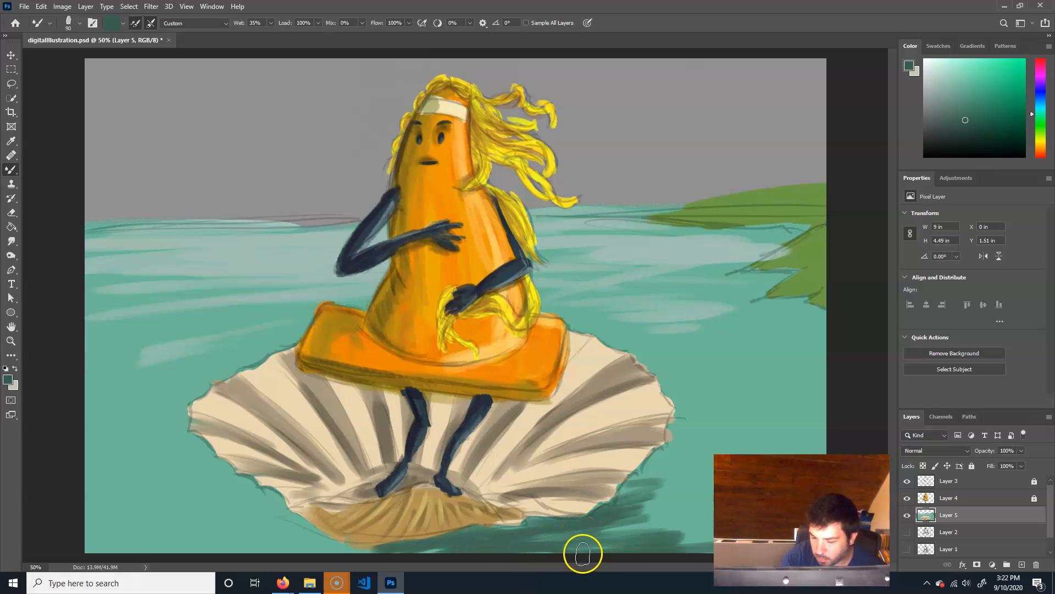
mouse_move(709, 507)
mouse_down()
mouse_move(839, 447)
mouse_move(770, 467)
mouse_move(802, 446)
mouse_move(812, 424)
mouse_up()
mouse_move(428, 526)
mouse_down()
mouse_move(426, 509)
mouse_move(105, 538)
mouse_up()
drag(89, 497, 184, 495)
Sample the land's green, pick a darker shade and paint shadows along the distant hill and the jagged shoreline
key(alt)
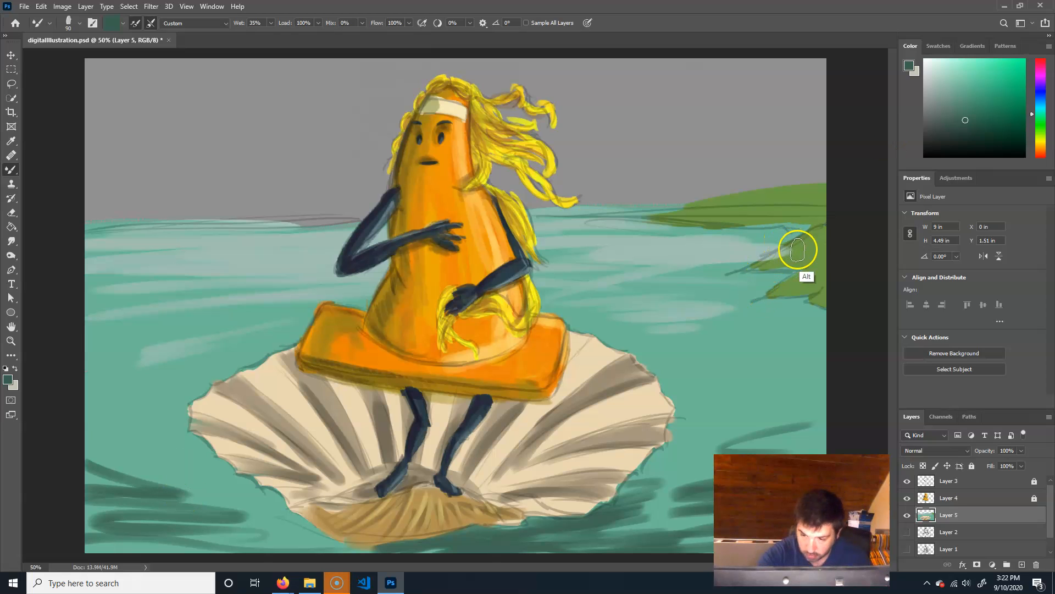
alt+click(813, 247)
click(990, 129)
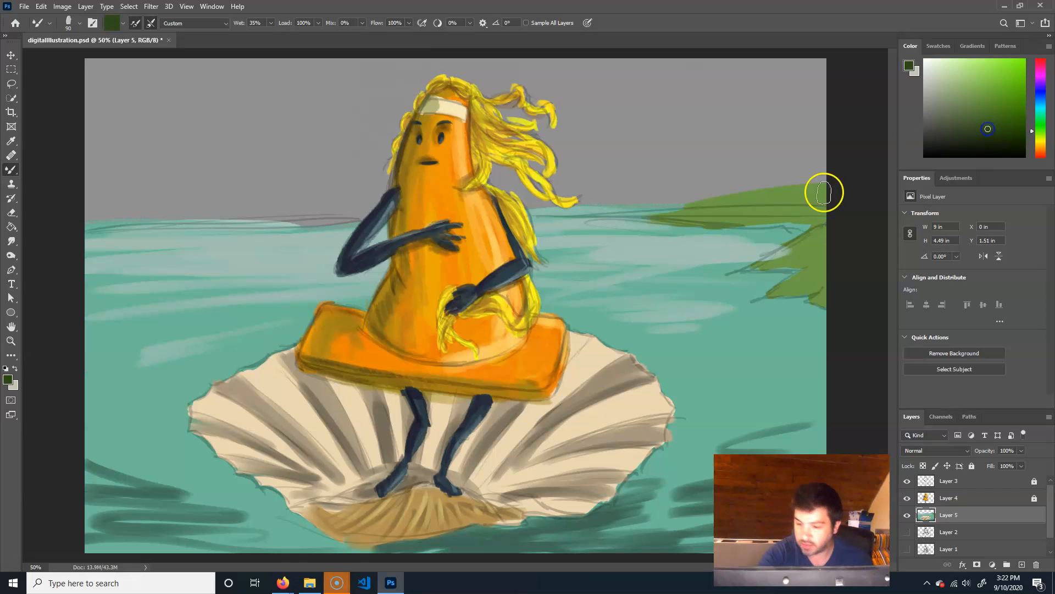
drag(751, 265, 800, 251)
drag(781, 287, 790, 289)
mouse_move(683, 215)
mouse_down()
mouse_move(674, 216)
mouse_move(830, 189)
mouse_up()
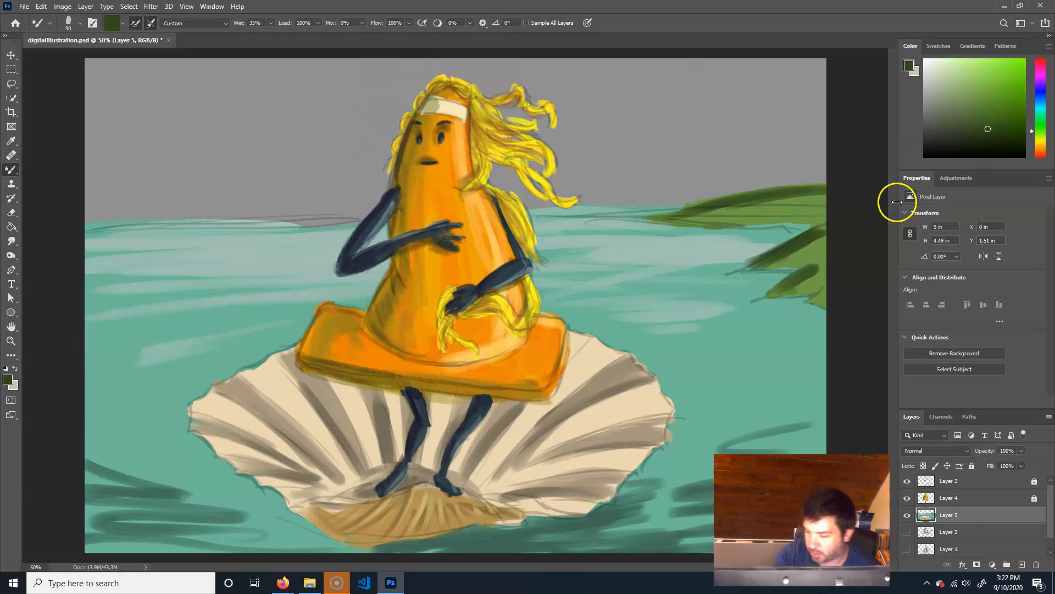
Hide the Layer 3 line sketch, pick a soft yellow and paint highlights on the green land
click(907, 481)
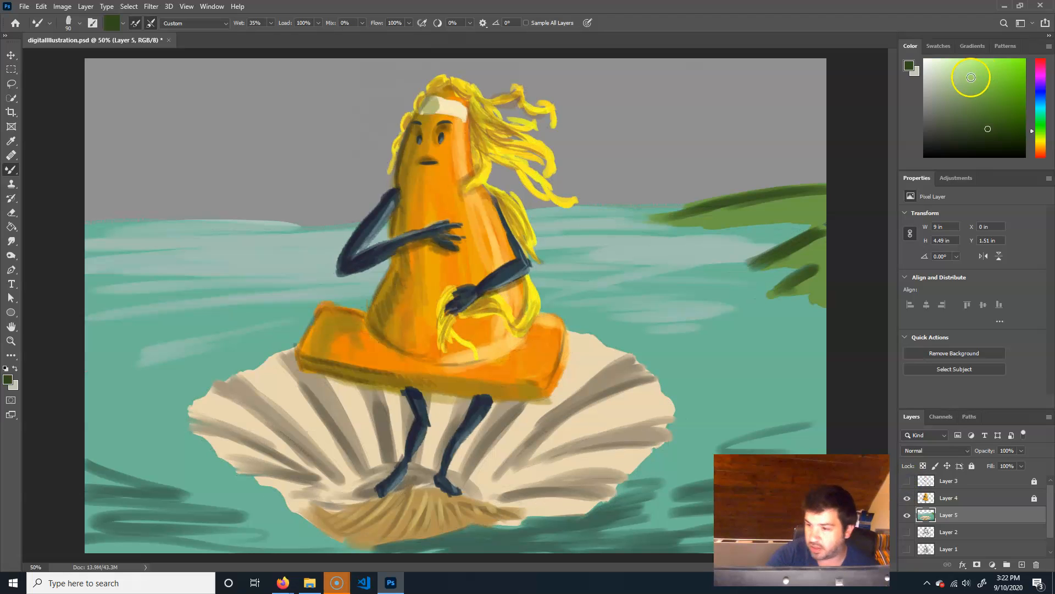
click(979, 66)
click(1040, 142)
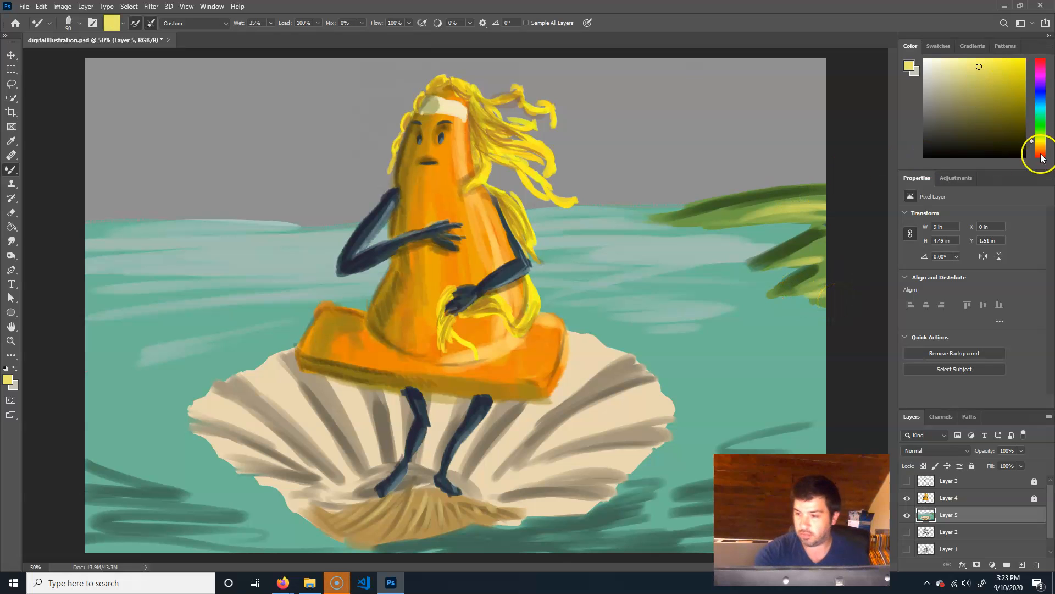
Pick a dark bluish green and paint a thin shadow streak on the water between the shell and the shoreline
click(1042, 119)
drag(982, 87, 967, 125)
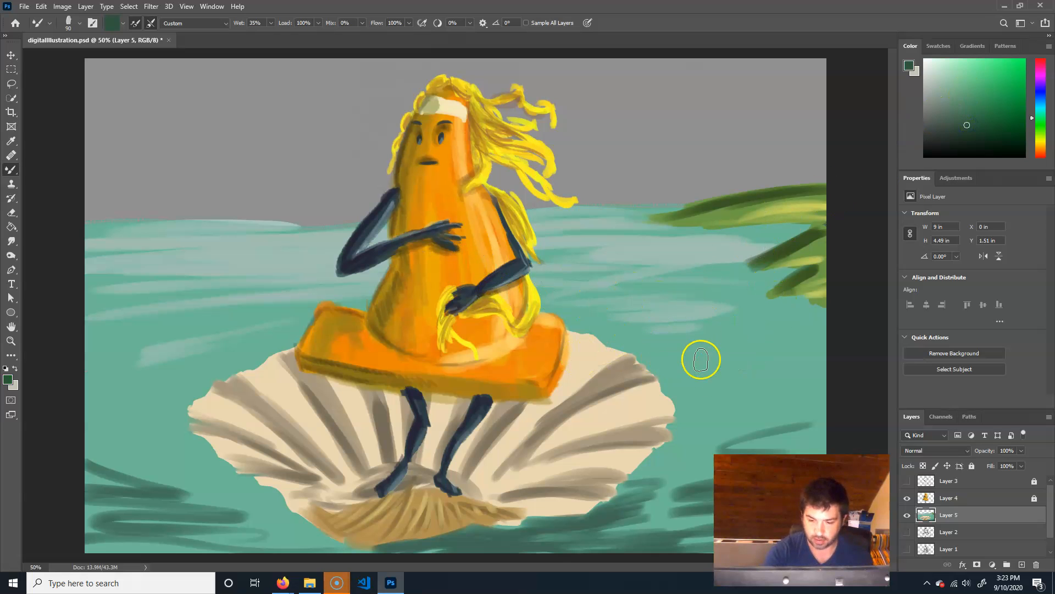
drag(646, 329, 759, 328)
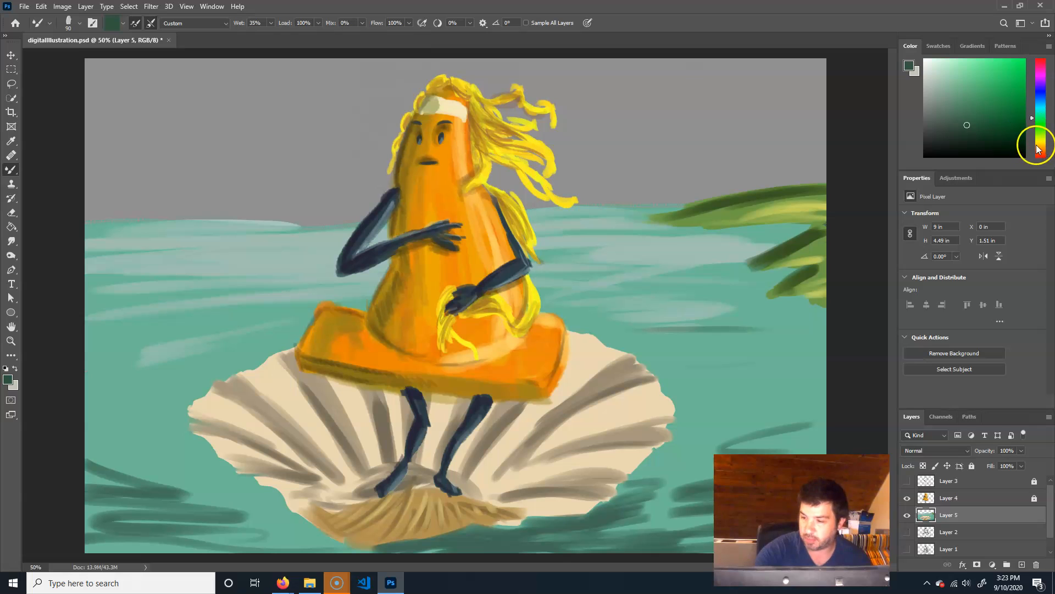
Pick a pale cream, reduce the mixer brush to 10 px and paint highlights along the shell's scalloped outer edge on both sides
drag(1037, 146, 1038, 142)
drag(980, 88, 949, 60)
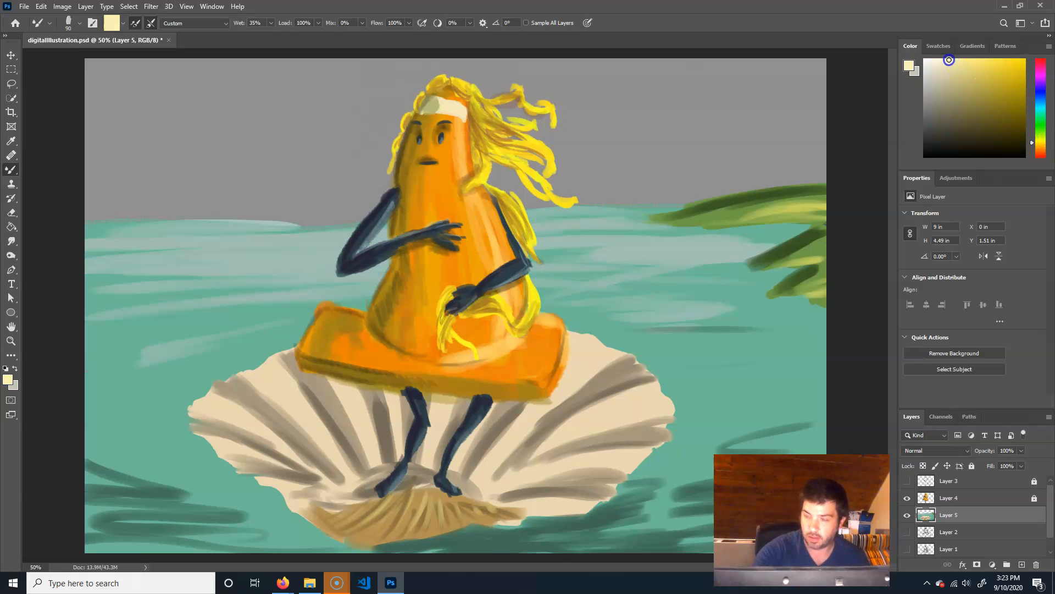
key(bracketleft)
key(bracketleft)
key(bracketleft)
key(bracketleft)
key(bracketleft)
key(bracketleft)
key(bracketleft)
key(bracketleft)
key(bracketleft)
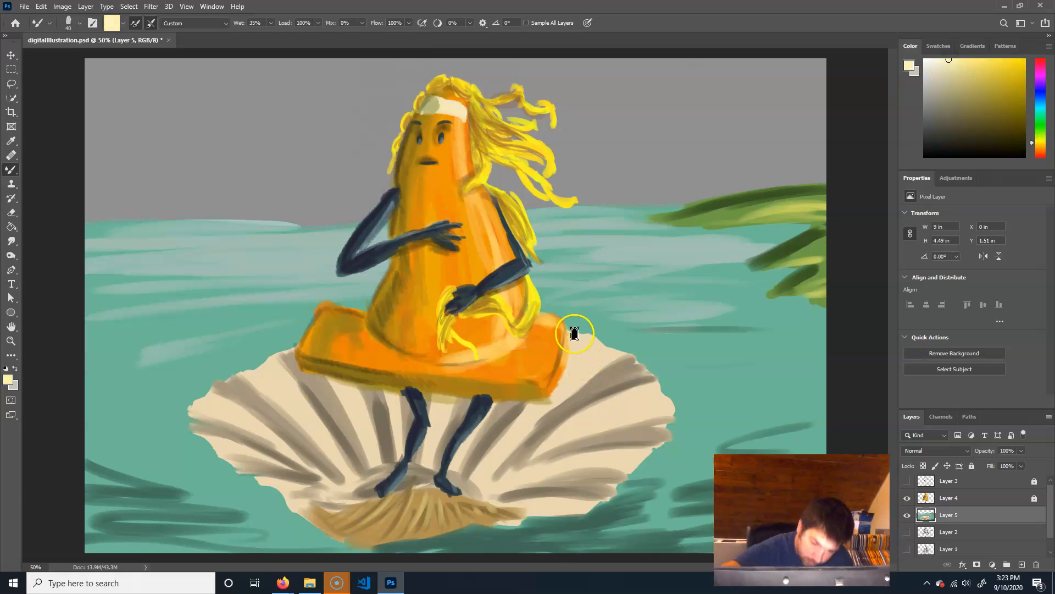
drag(949, 60, 935, 59)
key(bracketleft)
key(bracketleft)
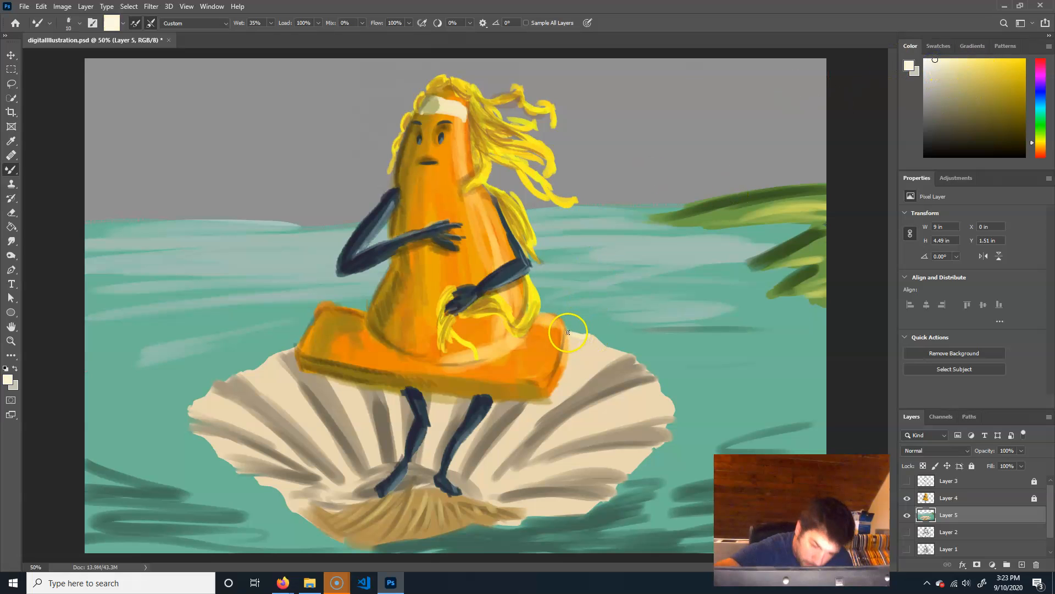
mouse_move(596, 340)
mouse_down()
mouse_move(636, 351)
mouse_move(675, 415)
mouse_move(674, 393)
mouse_move(653, 449)
mouse_up()
mouse_move(291, 354)
mouse_down()
mouse_move(296, 347)
mouse_move(236, 372)
mouse_move(188, 424)
mouse_move(252, 342)
mouse_move(207, 448)
mouse_move(273, 489)
mouse_up()
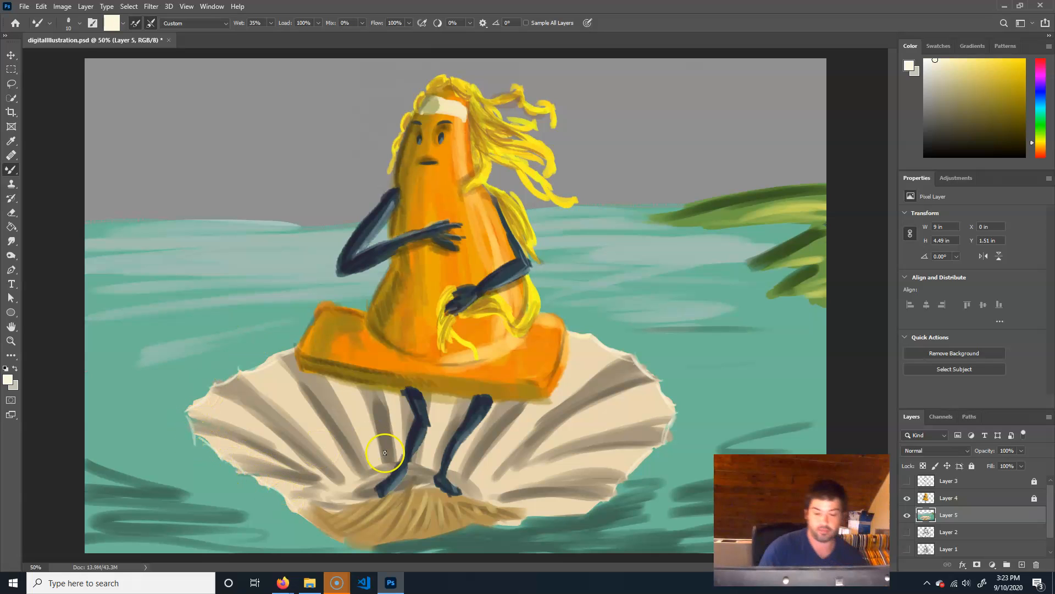
Enlarge the mixer brush to 30 px and paint a cream highlight along the upper edge of the shell's front lip
key(bracketright)
key(bracketright)
mouse_move(417, 491)
mouse_down()
mouse_move(523, 510)
mouse_move(383, 495)
mouse_move(433, 489)
mouse_move(330, 504)
mouse_up()
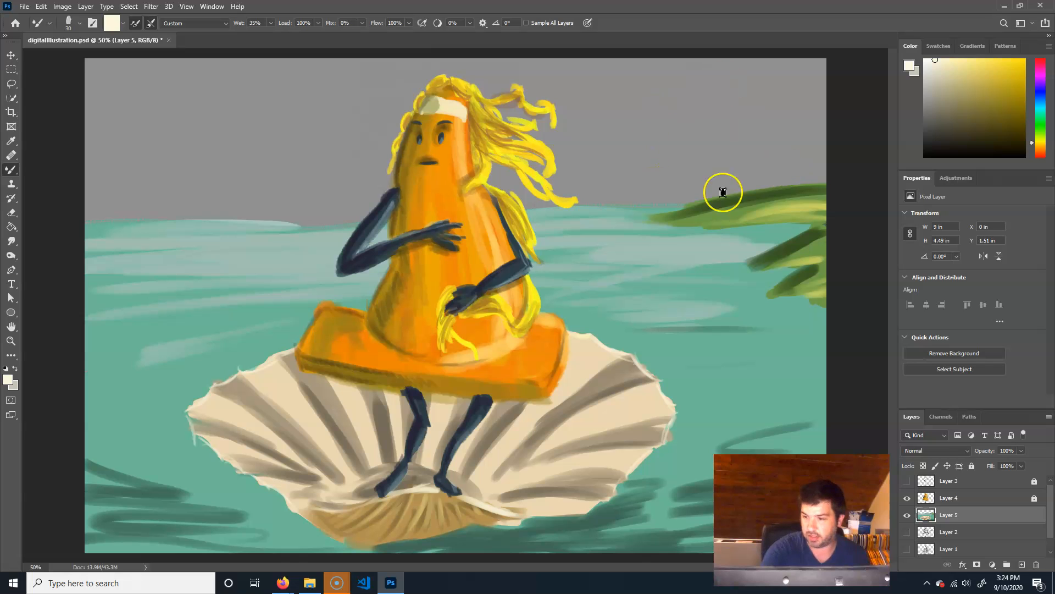
Pick a light sky blue and fill the gray sky area with the Paint Bucket on Layer 5
click(10, 230)
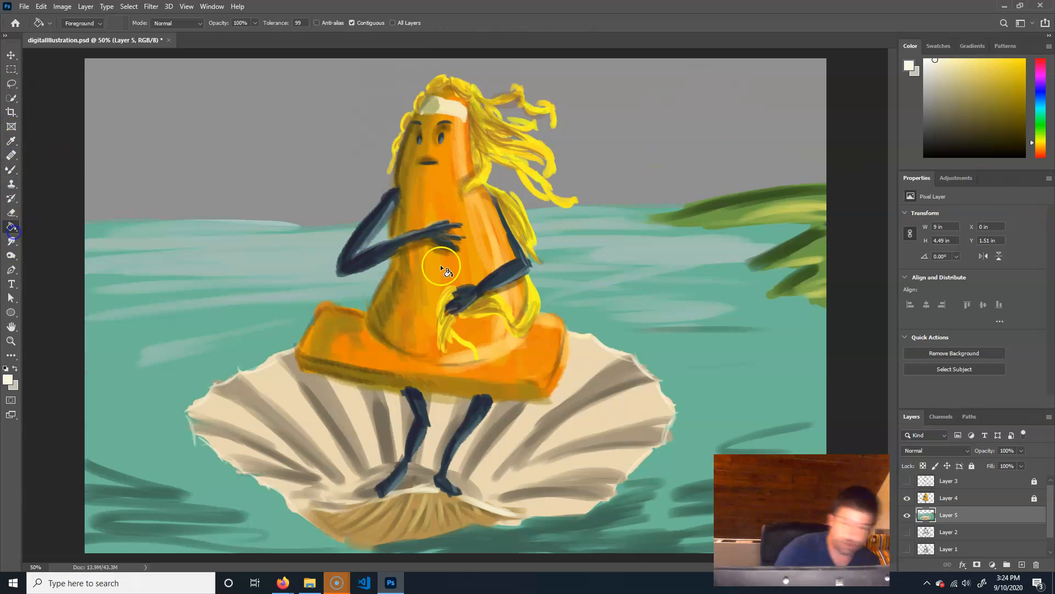
click(1042, 111)
drag(963, 73, 947, 68)
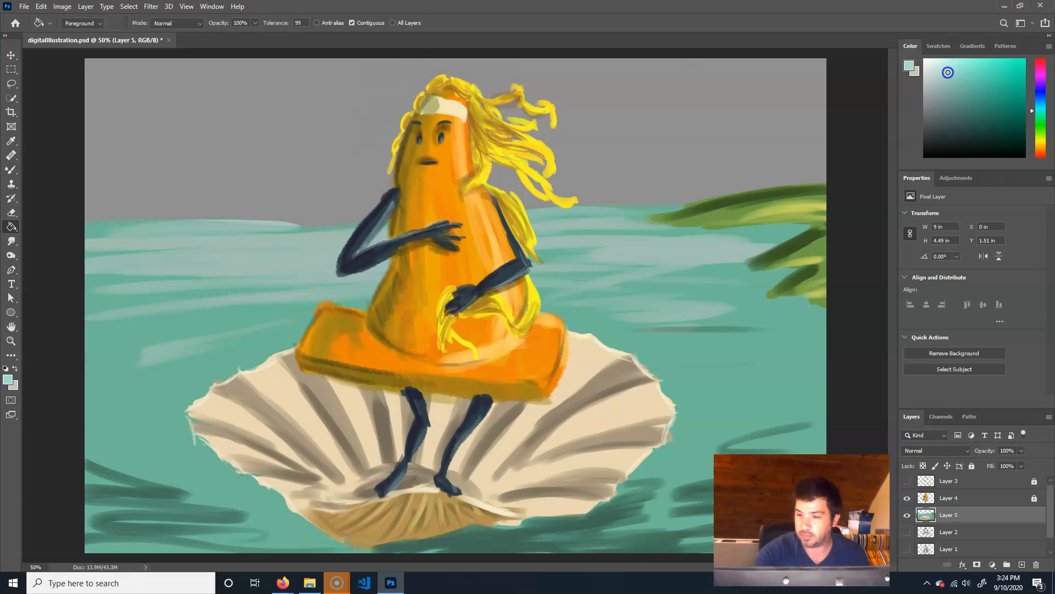
click(1042, 103)
click(950, 68)
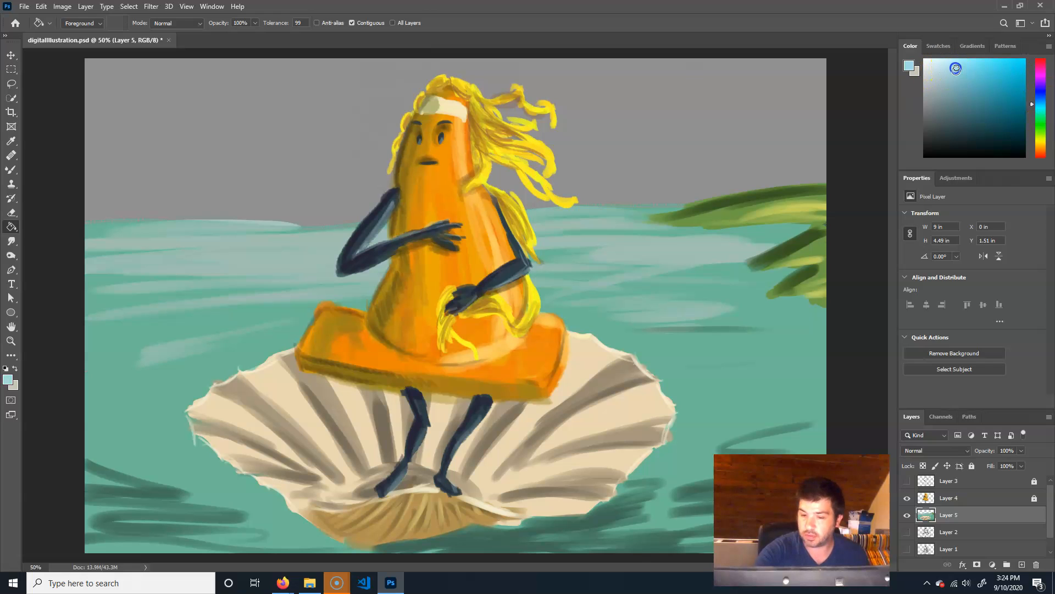
click(672, 113)
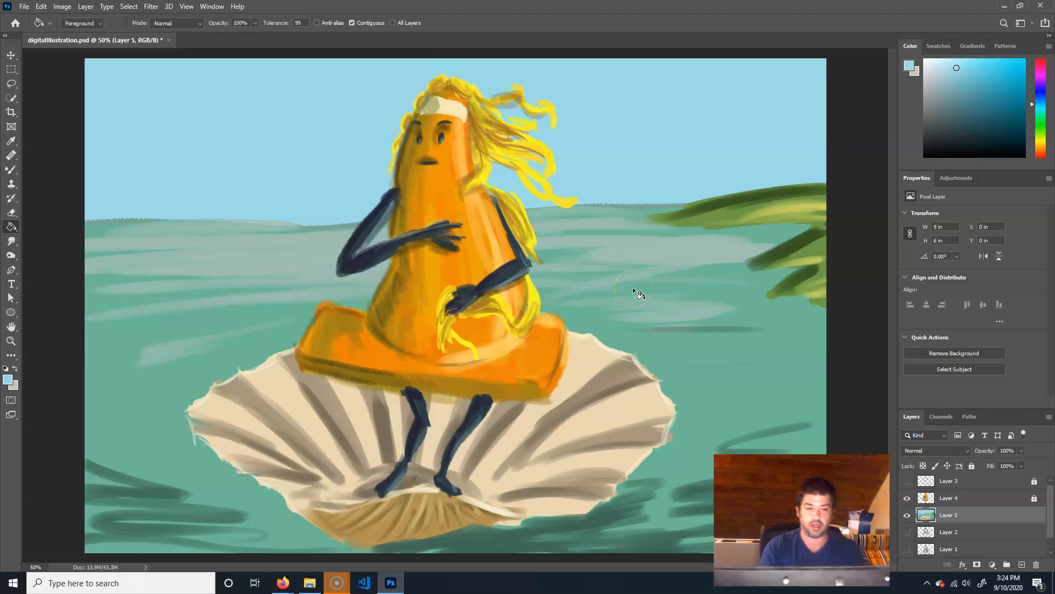